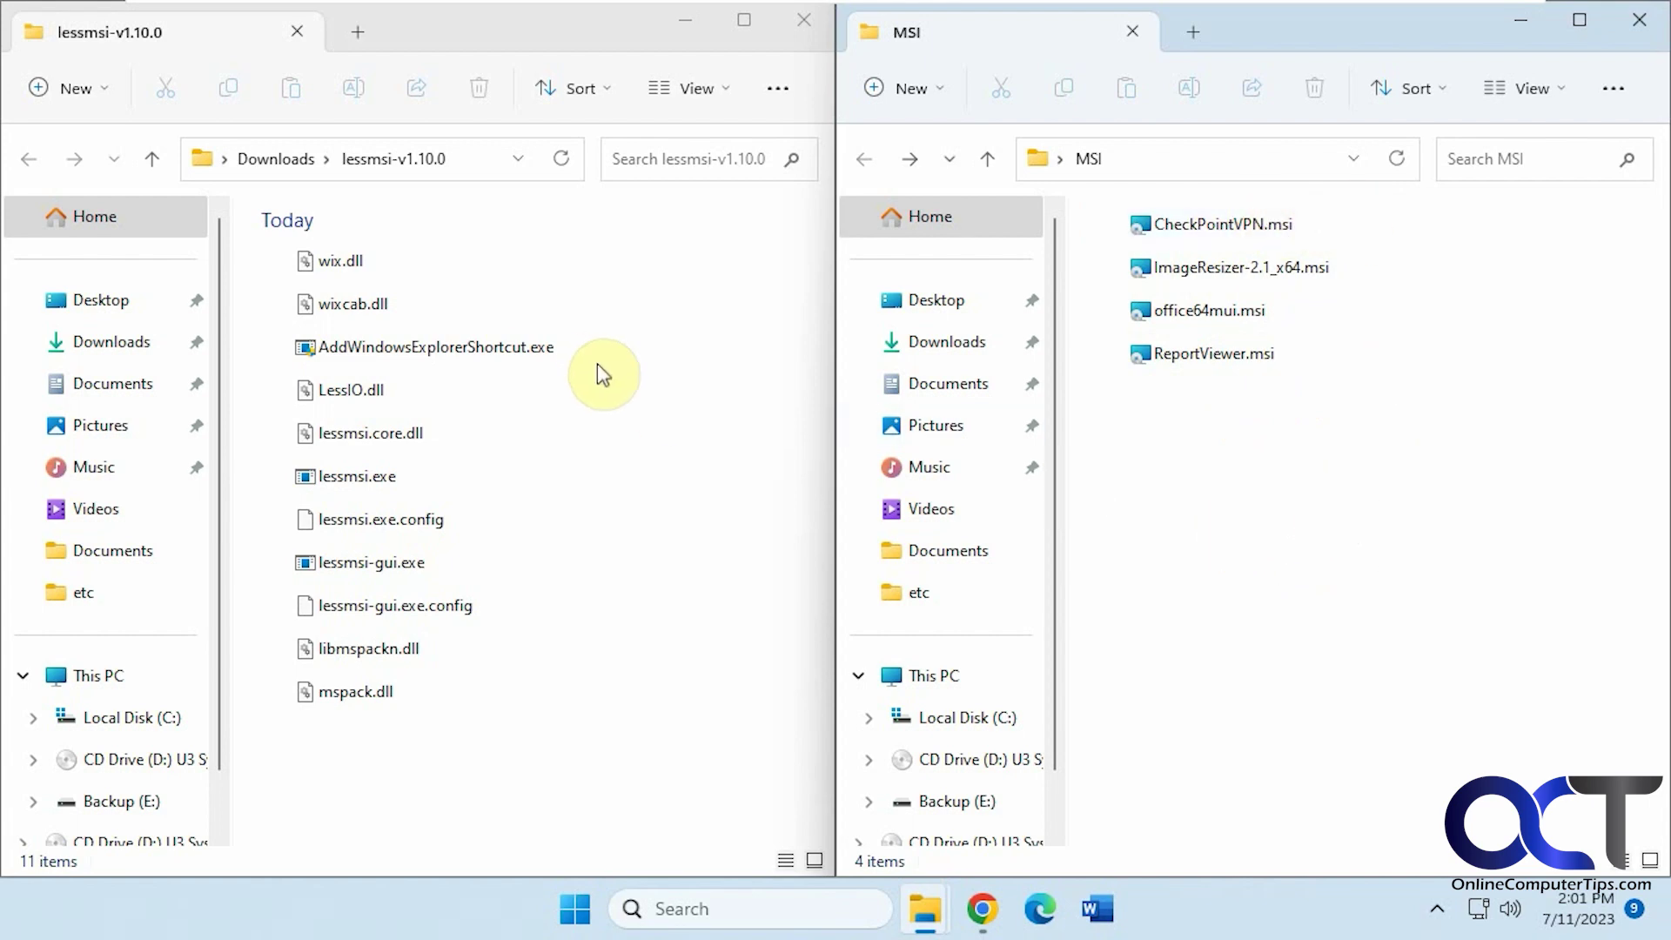
Return to the two folder windows and launch lessmsi-gui.exe
mouse_move(982, 908)
click(900, 781)
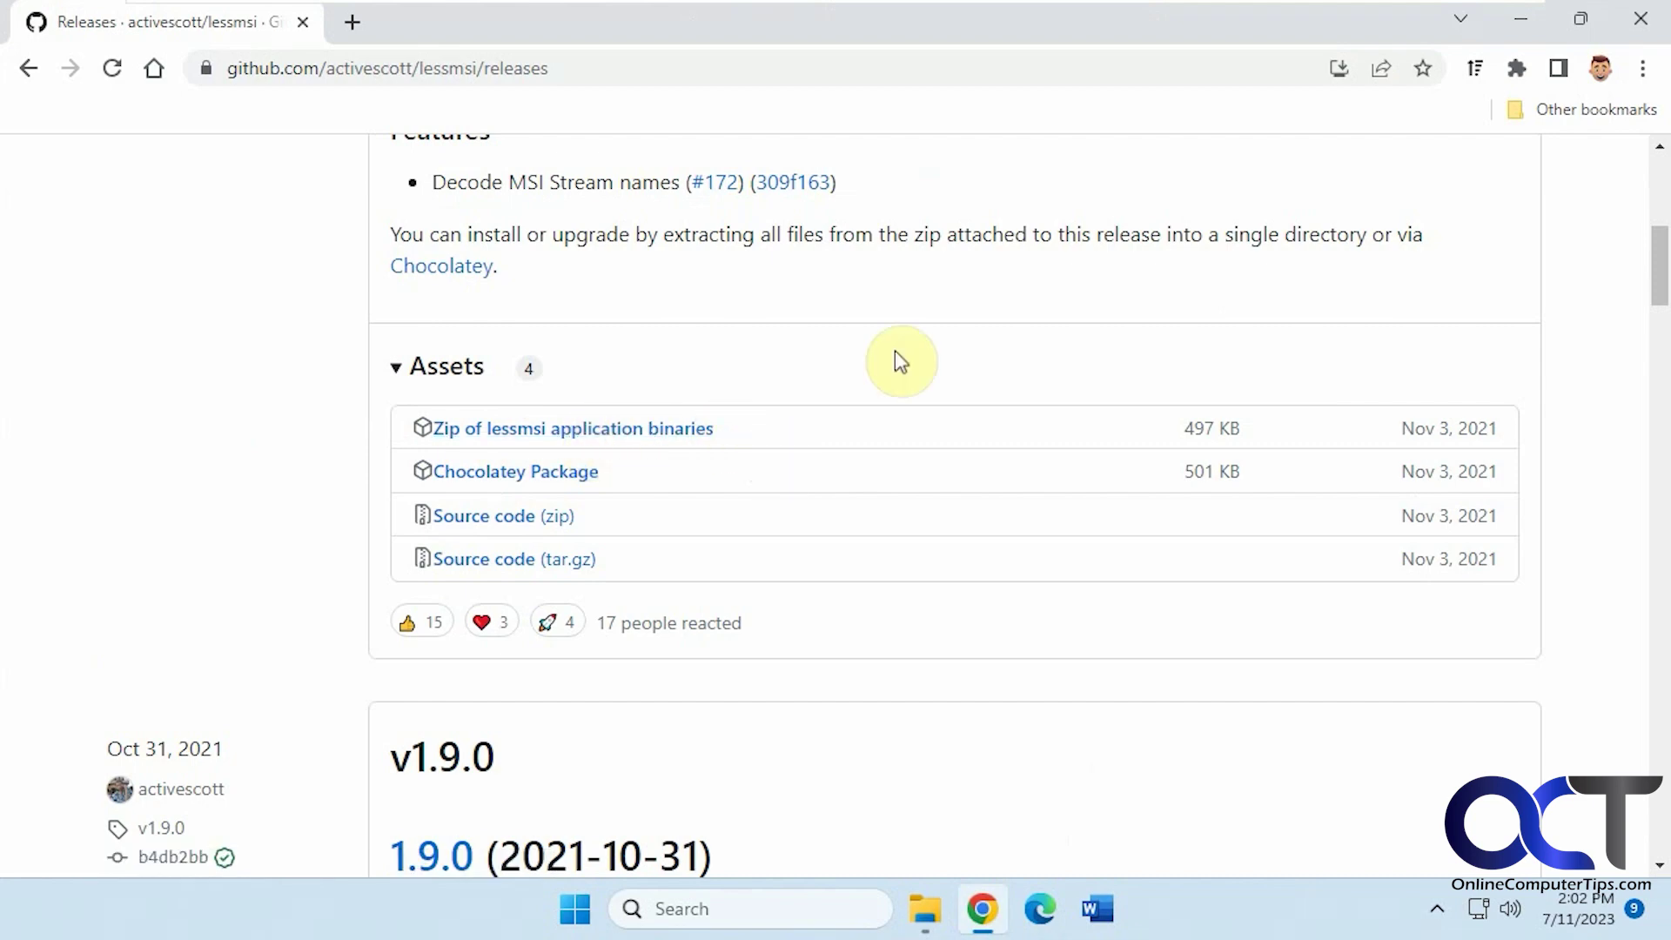
click(1529, 37)
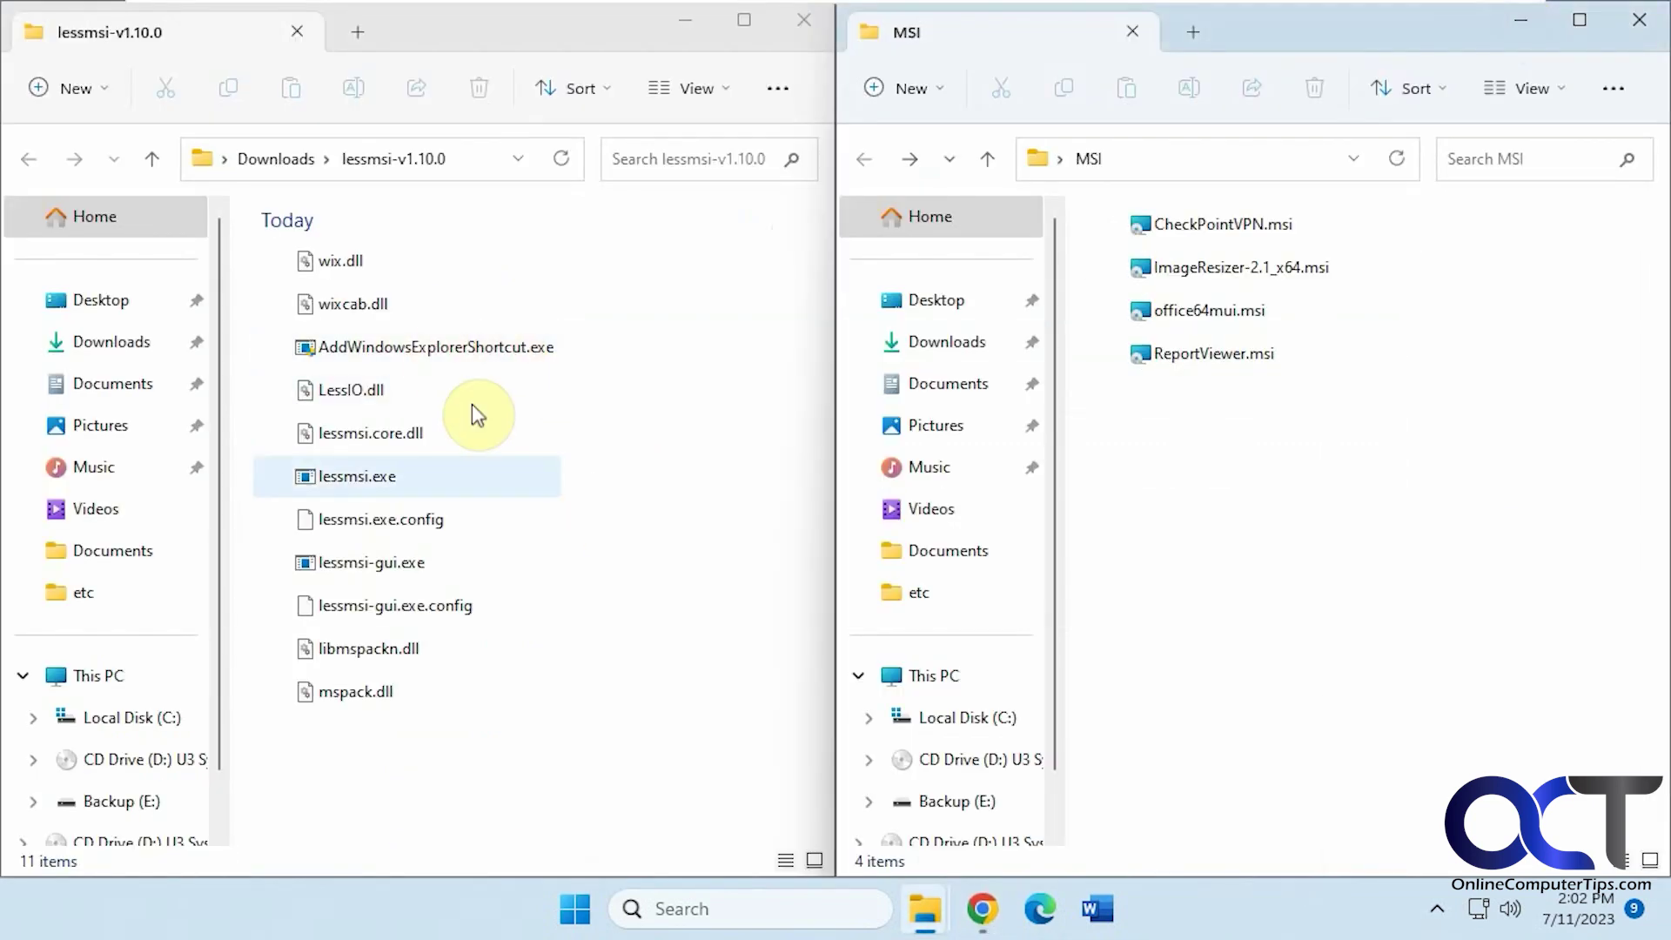
double_click(374, 563)
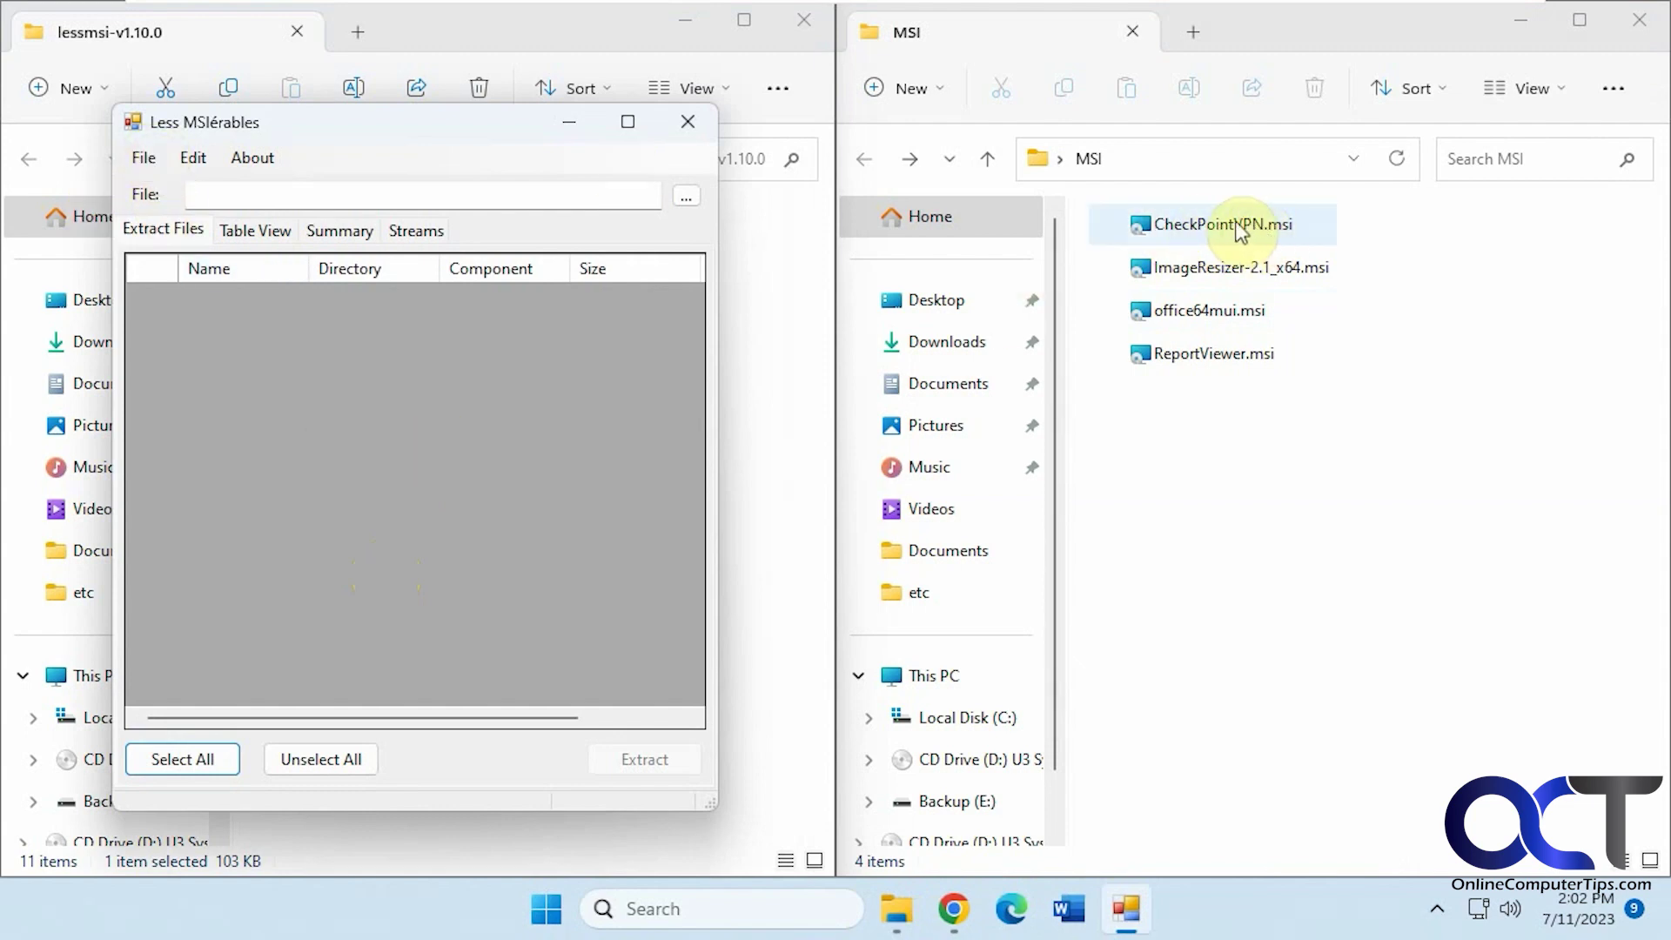
Load CheckPointVPN.msi into lessmsi, review its file list, then view its database tables
drag(1267, 224, 595, 395)
drag(329, 446, 330, 448)
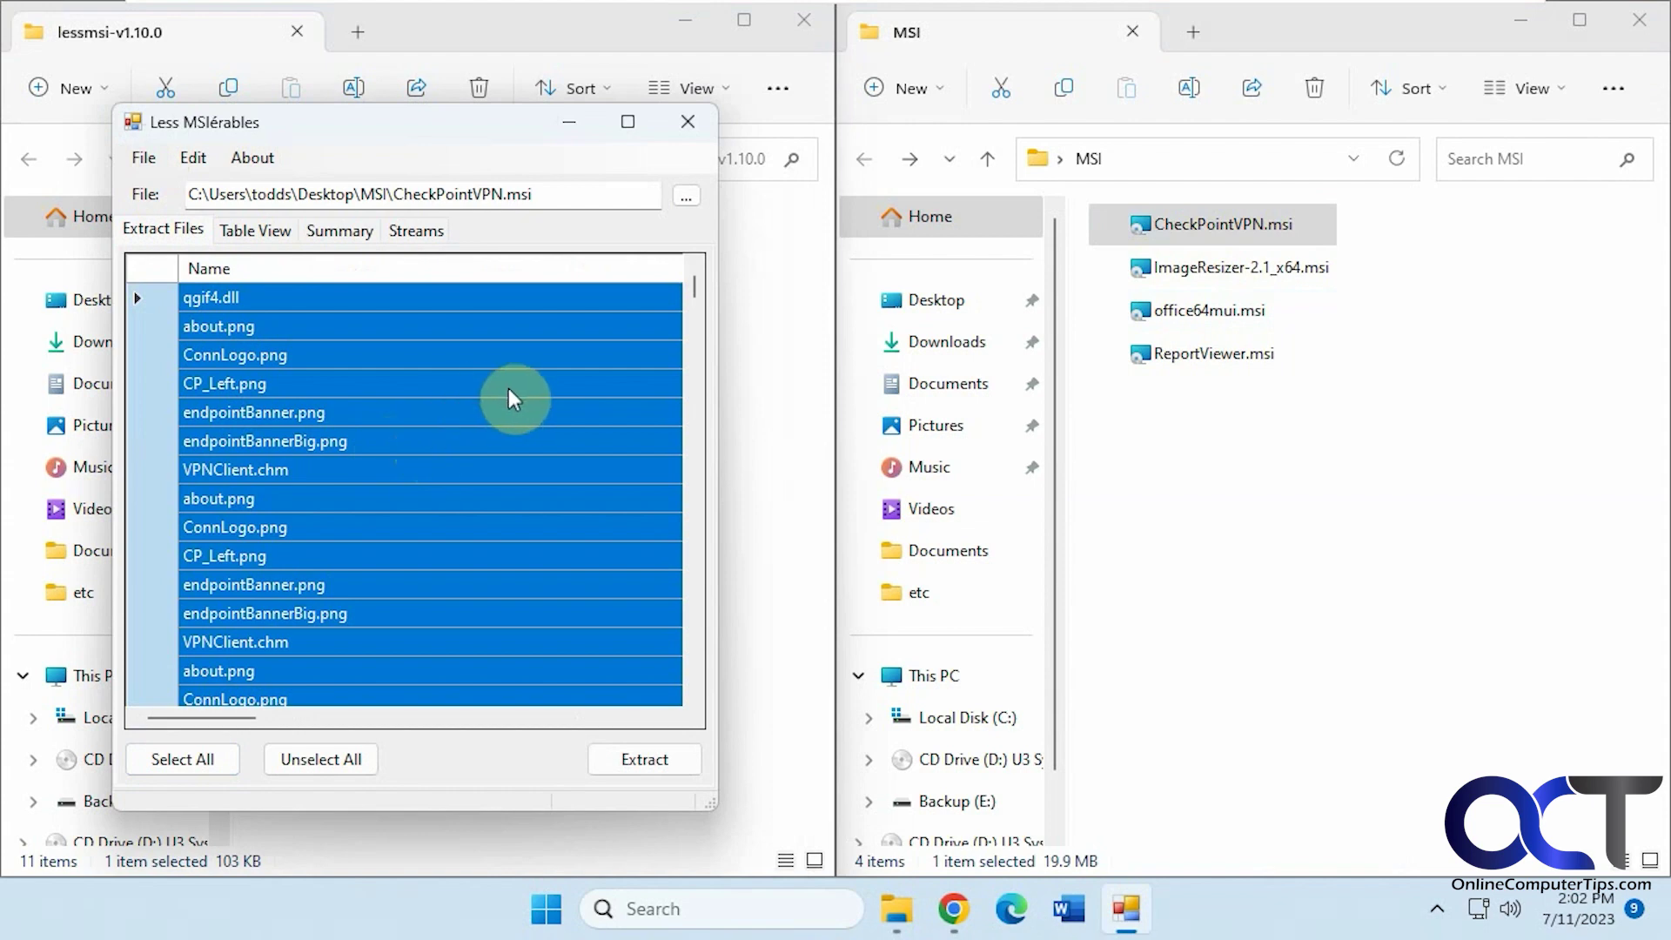
drag(696, 280, 701, 642)
click(255, 230)
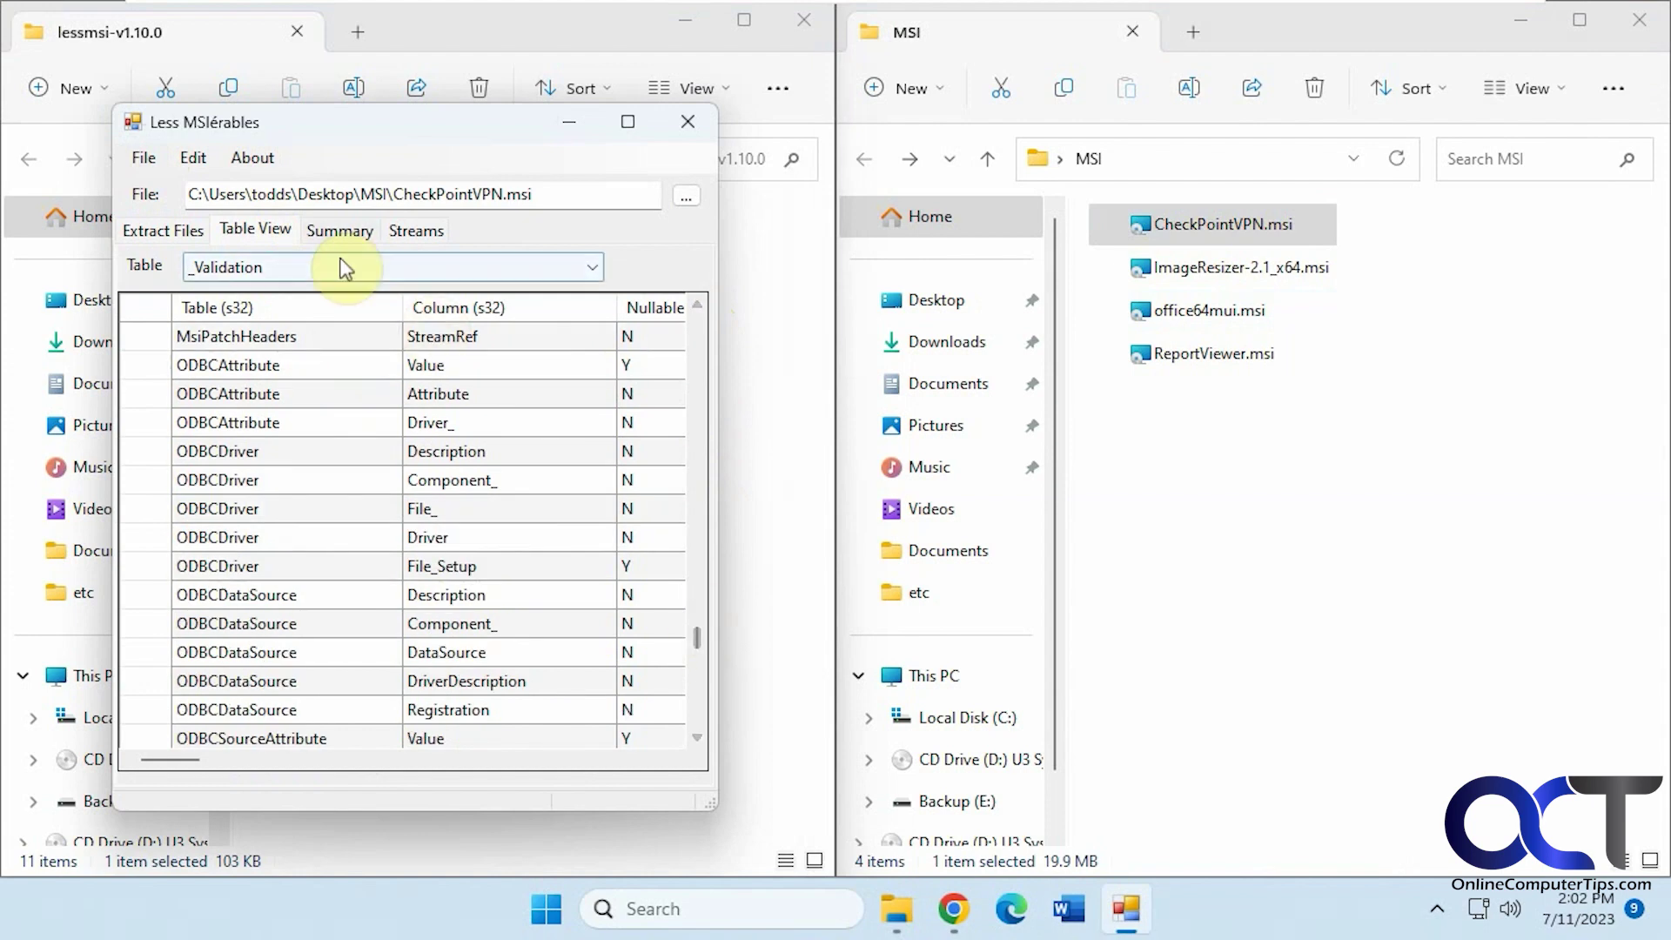
click(339, 232)
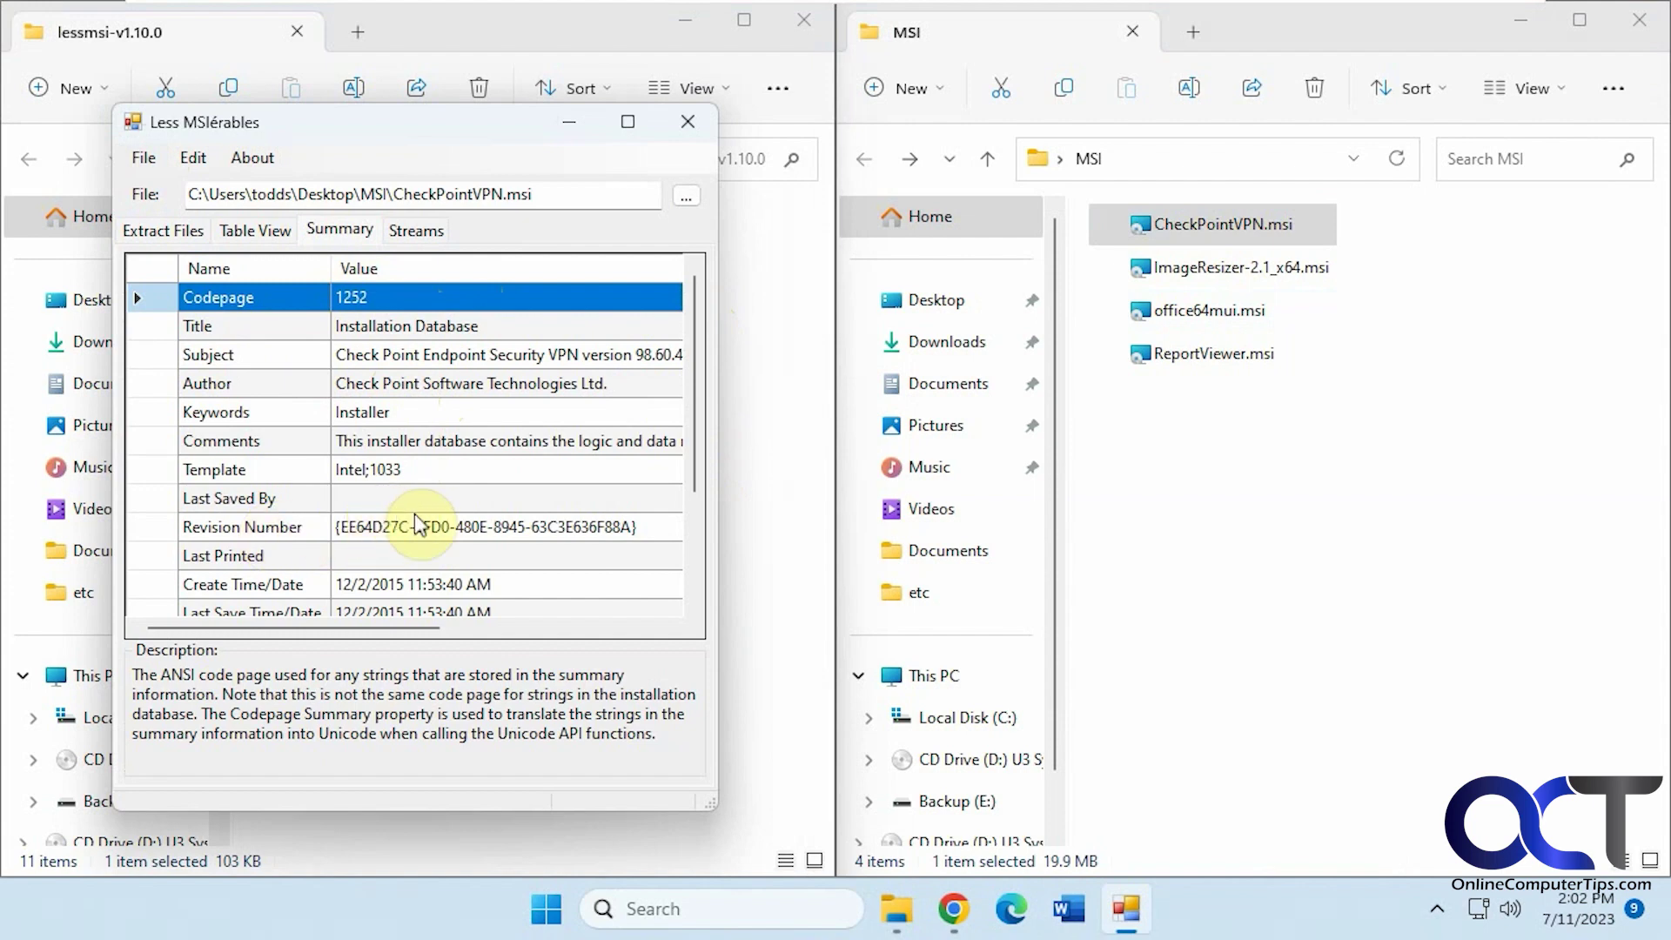
scroll(458, 589, down, 1)
scroll(458, 589, down, 1)
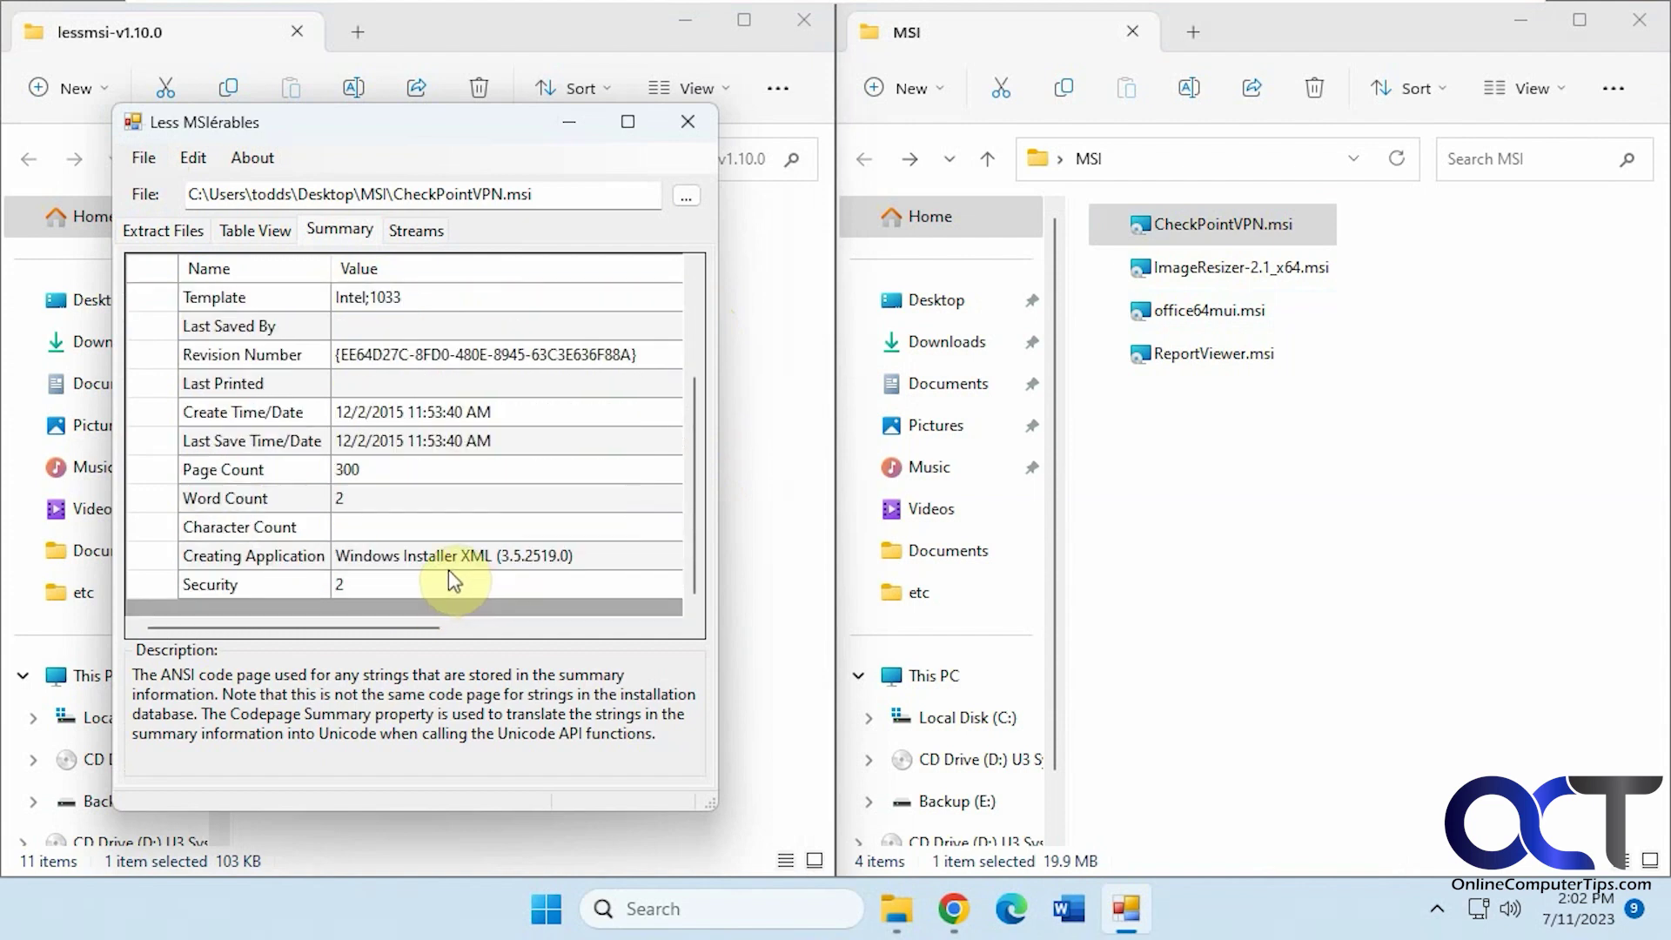
scroll(449, 572, up, 2)
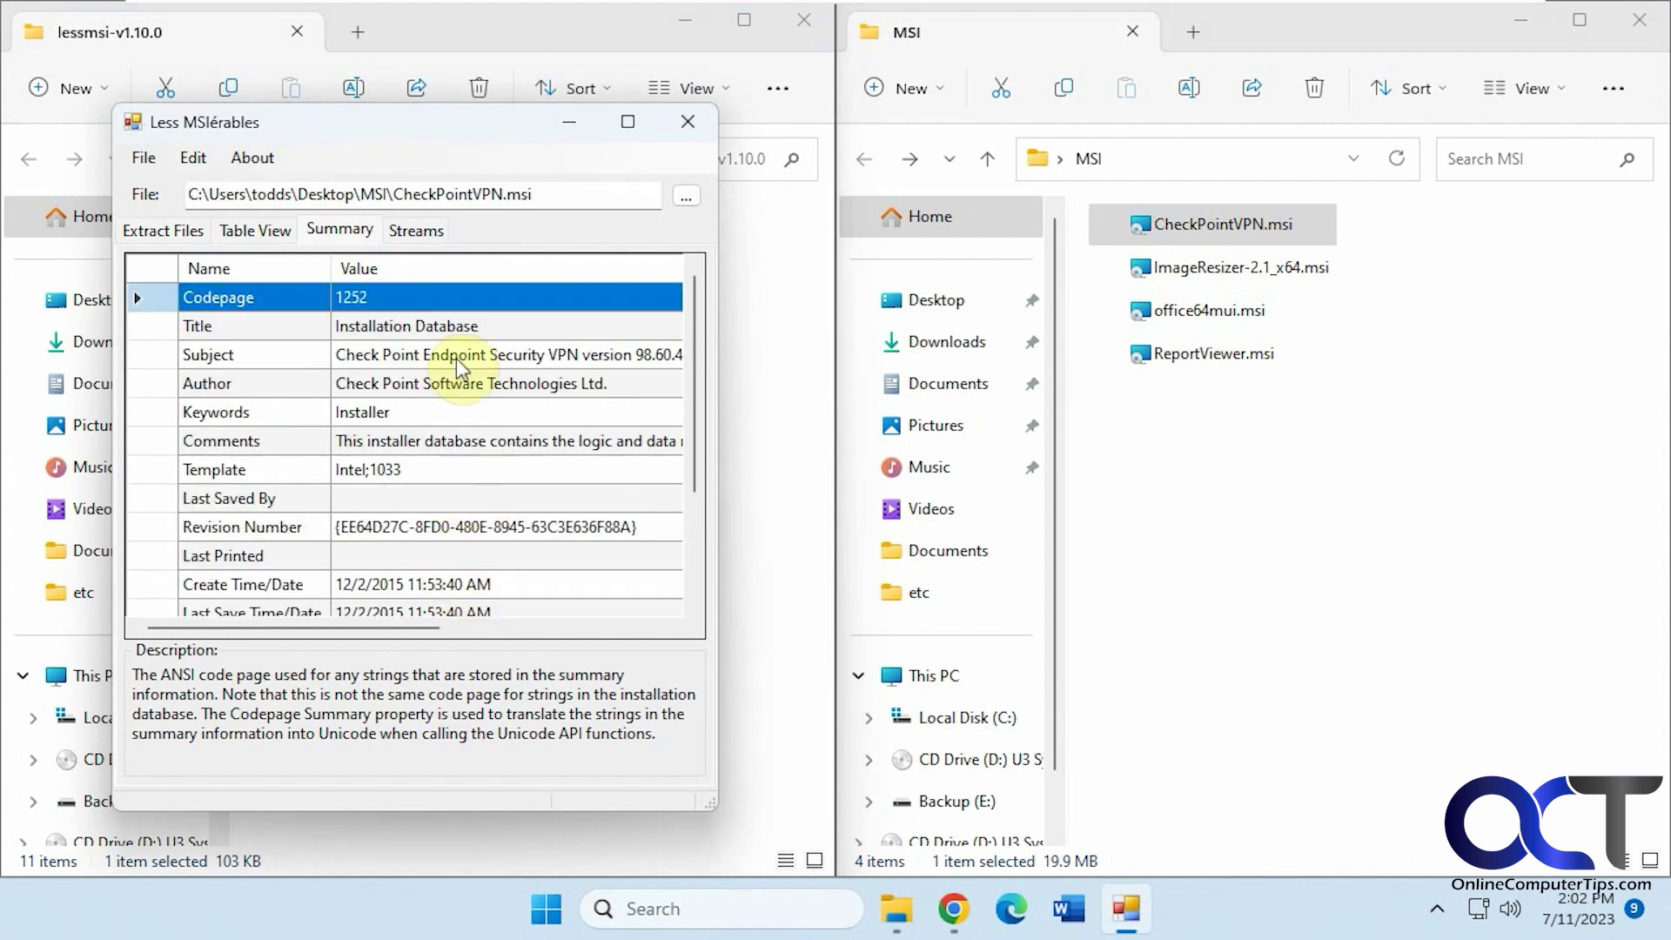
click(416, 230)
click(592, 266)
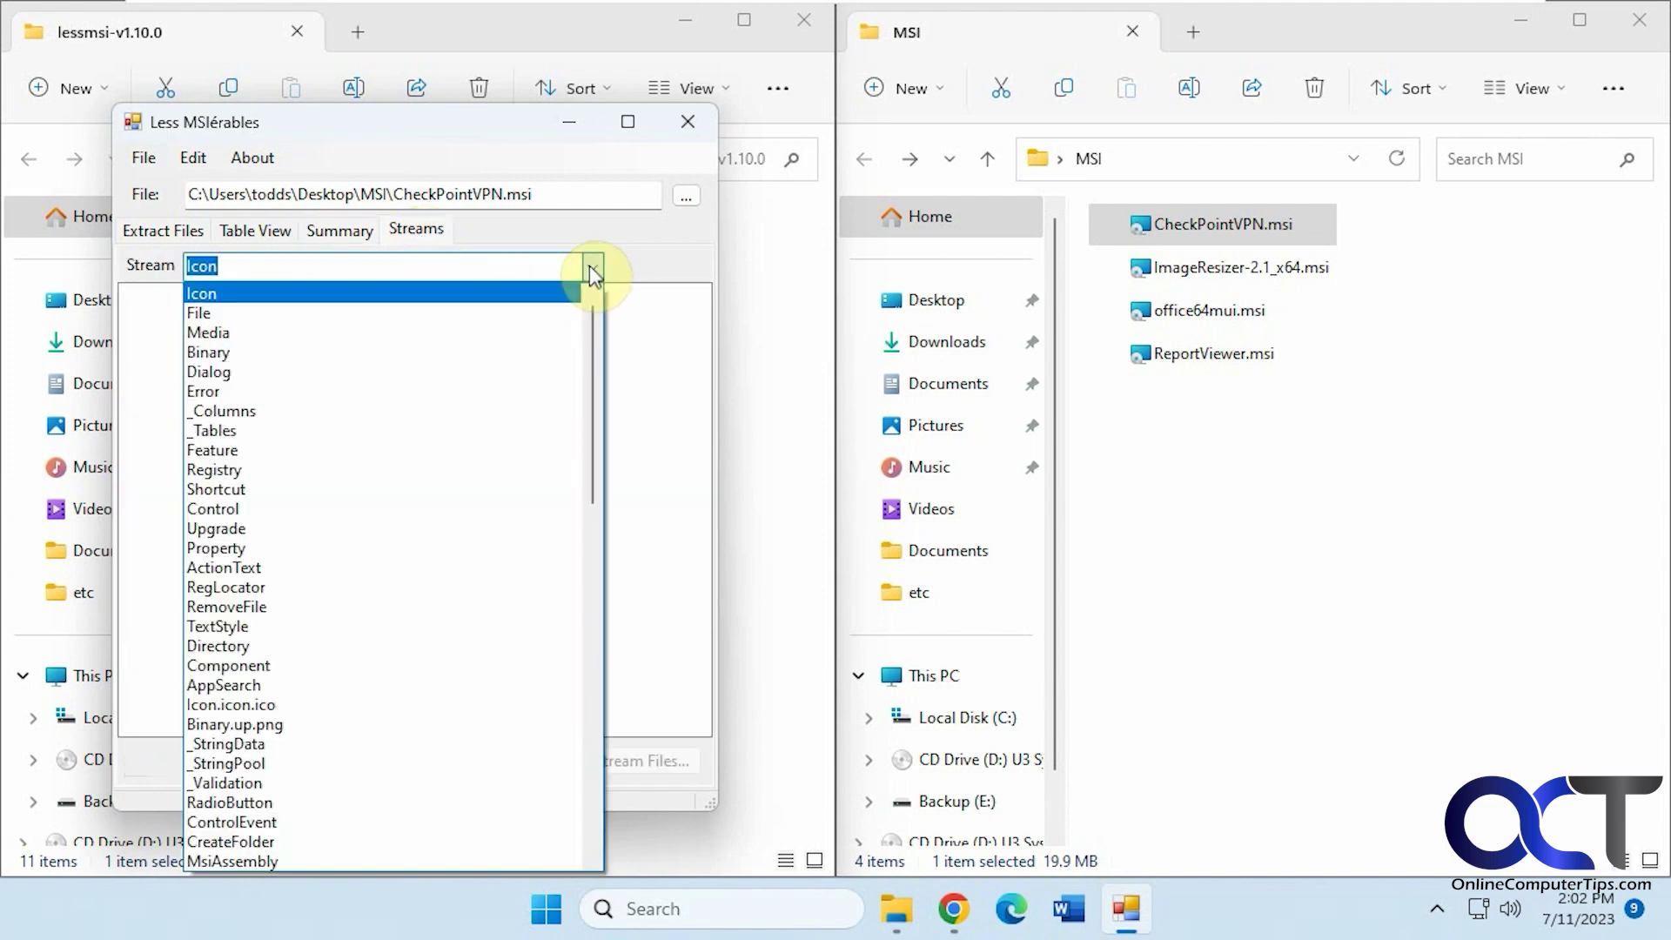
click(590, 266)
click(167, 228)
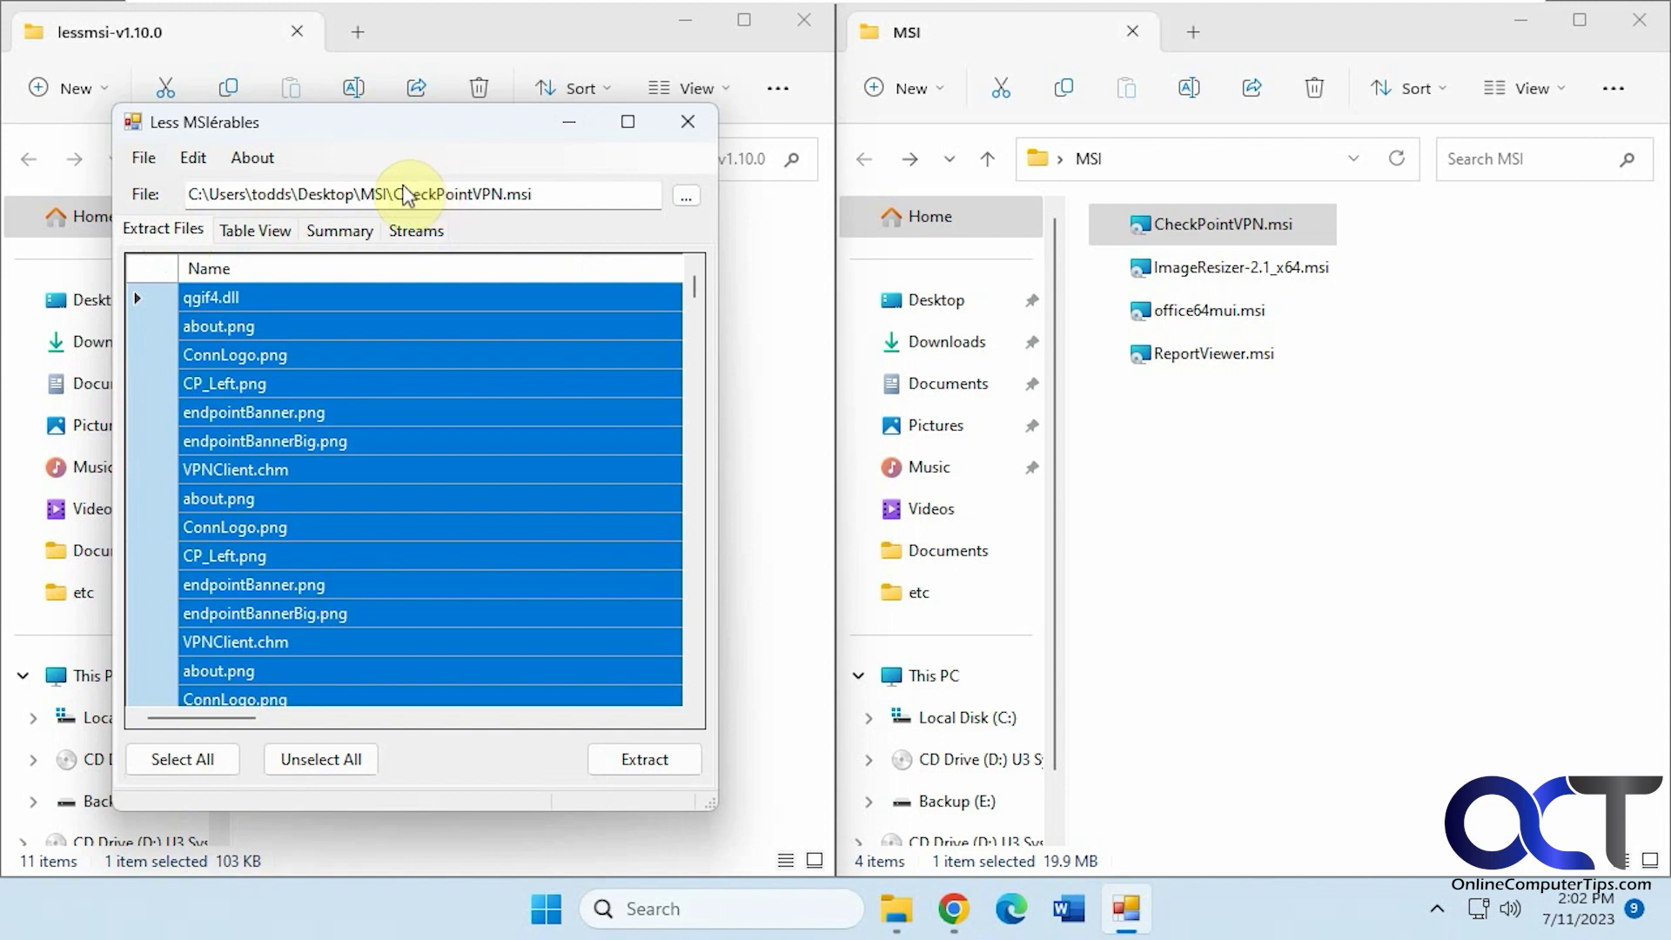
Extract all of CheckPointVPN.msi's files into the Desktop > MSI folder
click(646, 770)
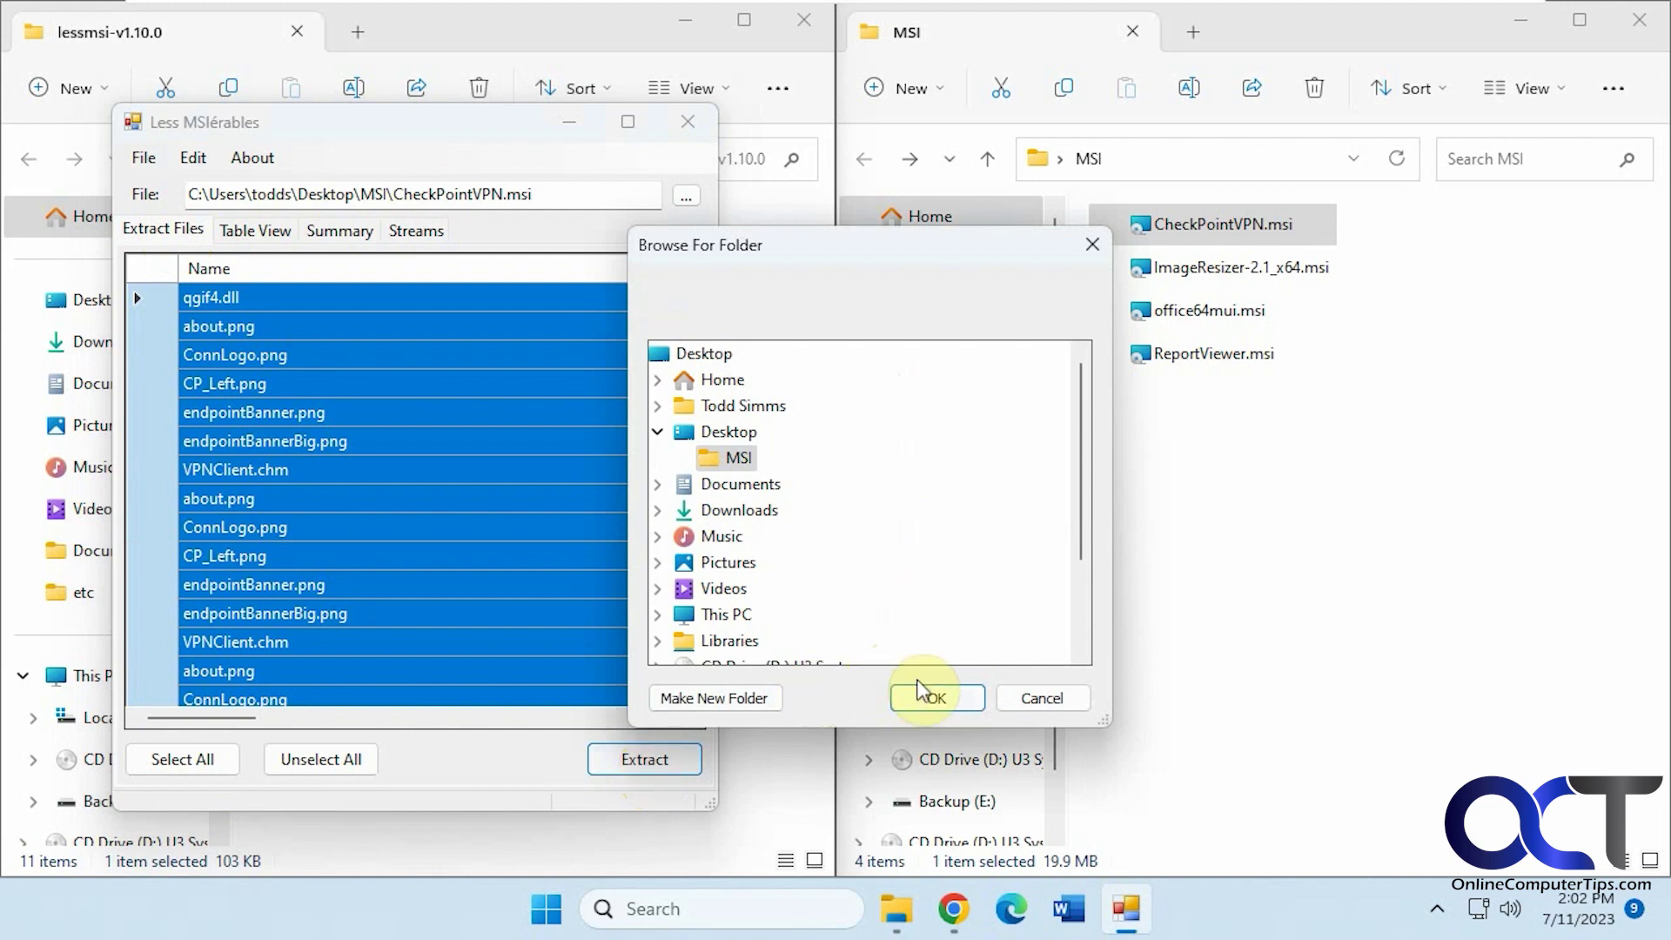
click(938, 700)
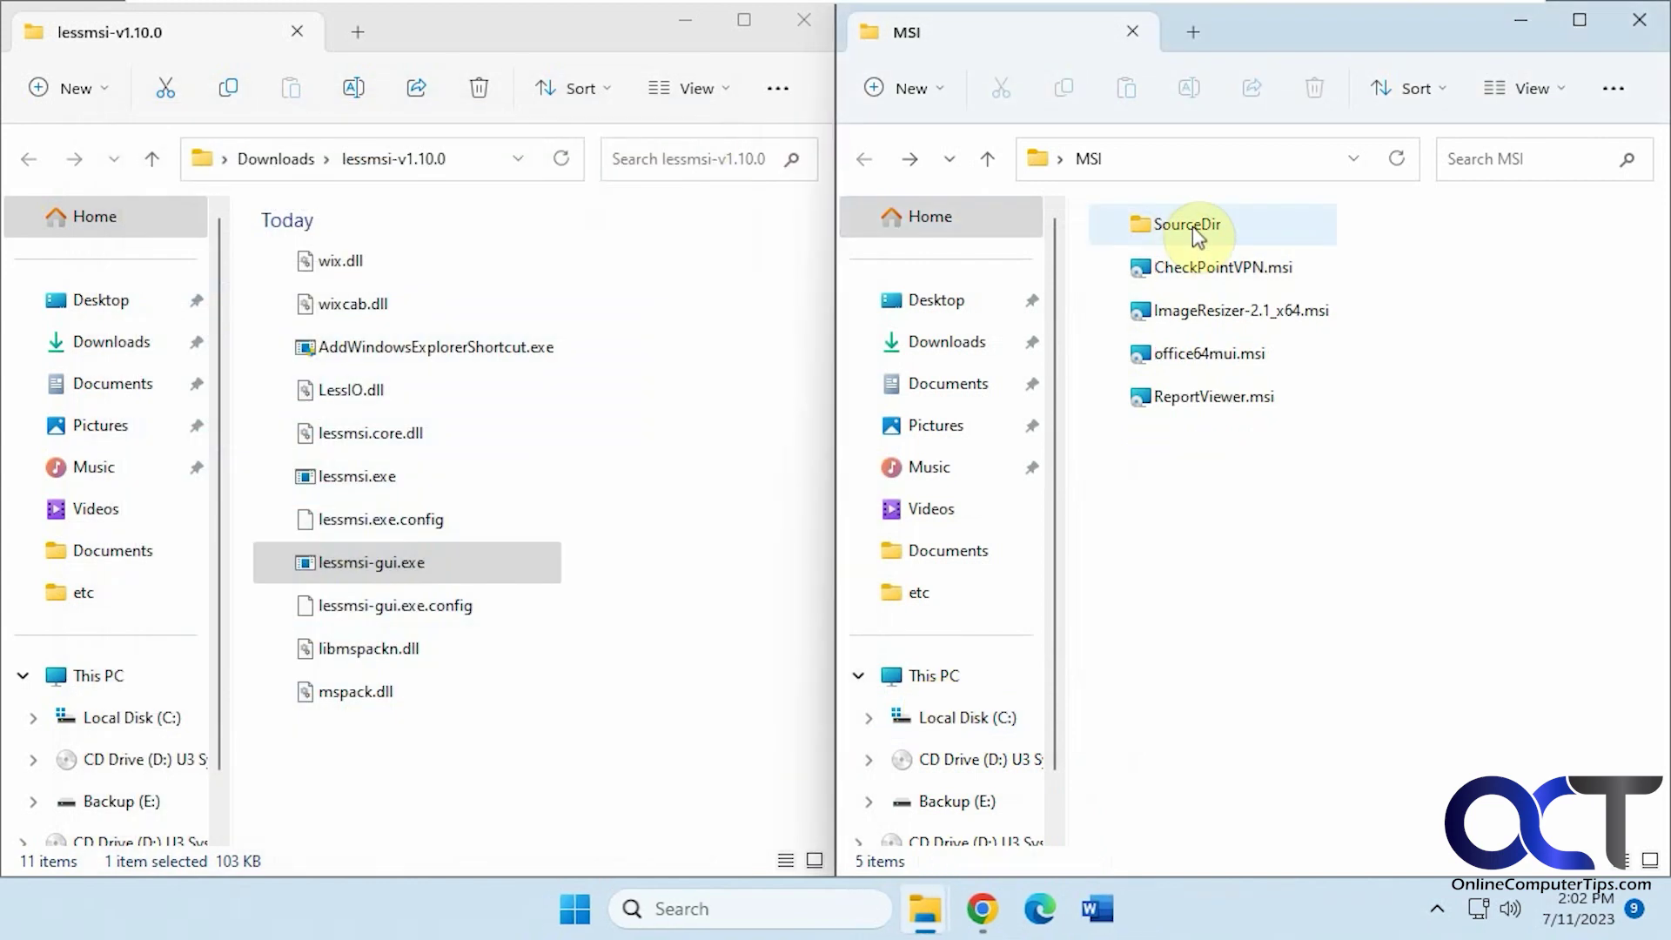
Inspect the extracted SourceDir > CheckPoint folders, then permanently delete SourceDir from MSI
double_click(1196, 228)
double_click(1194, 253)
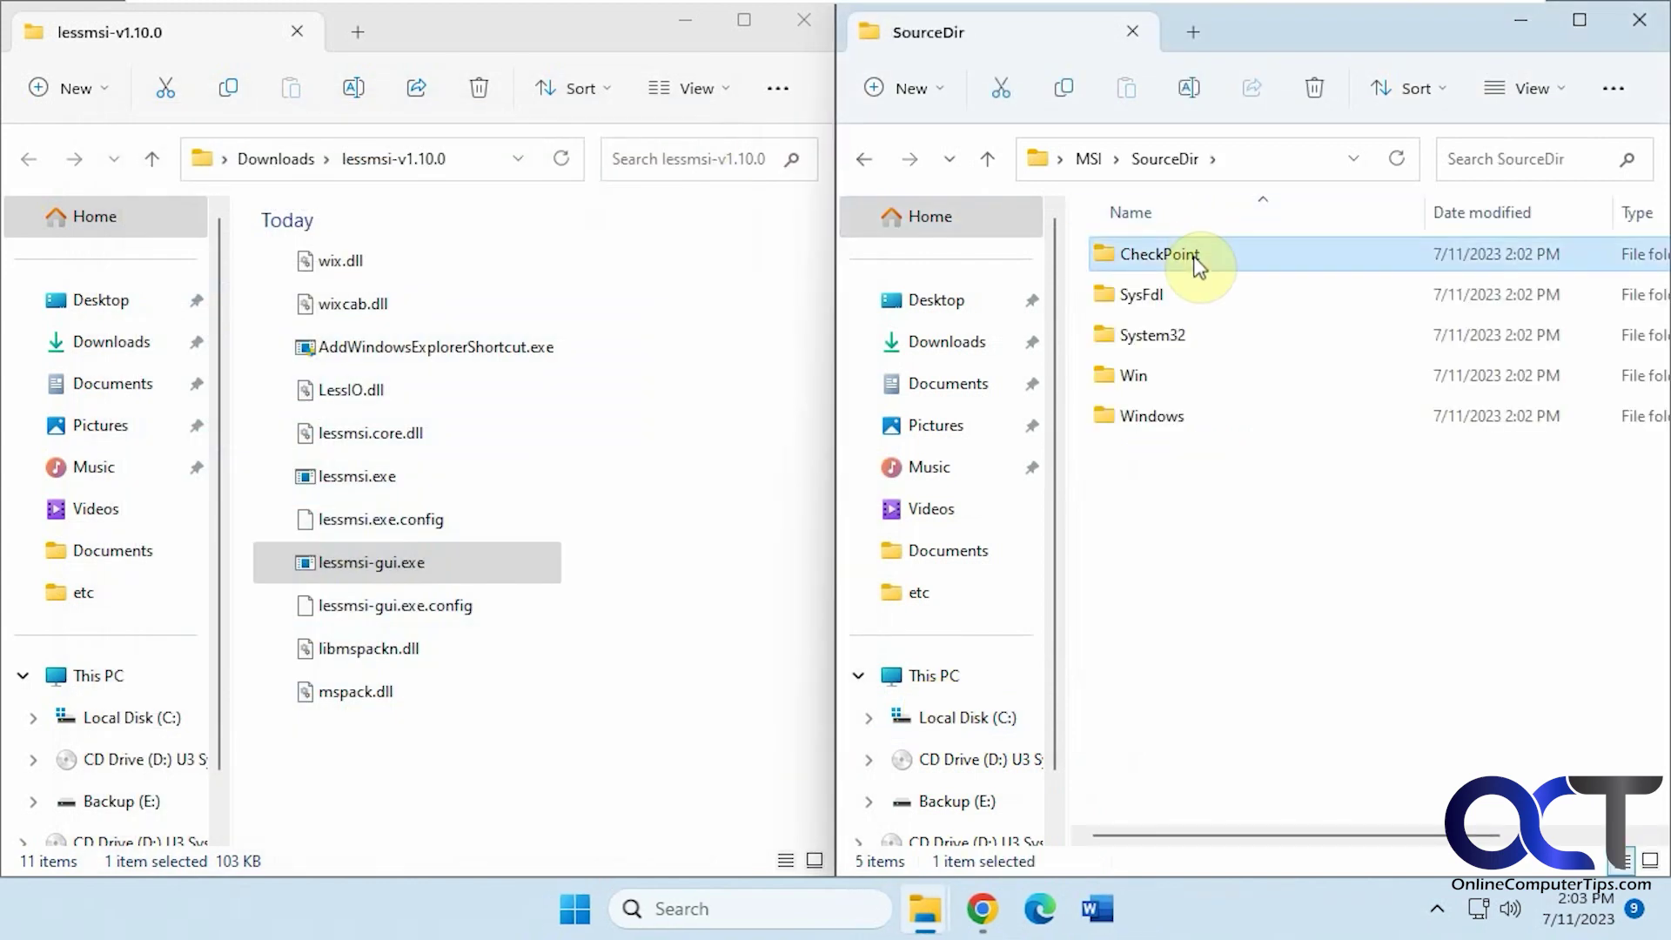
click(865, 159)
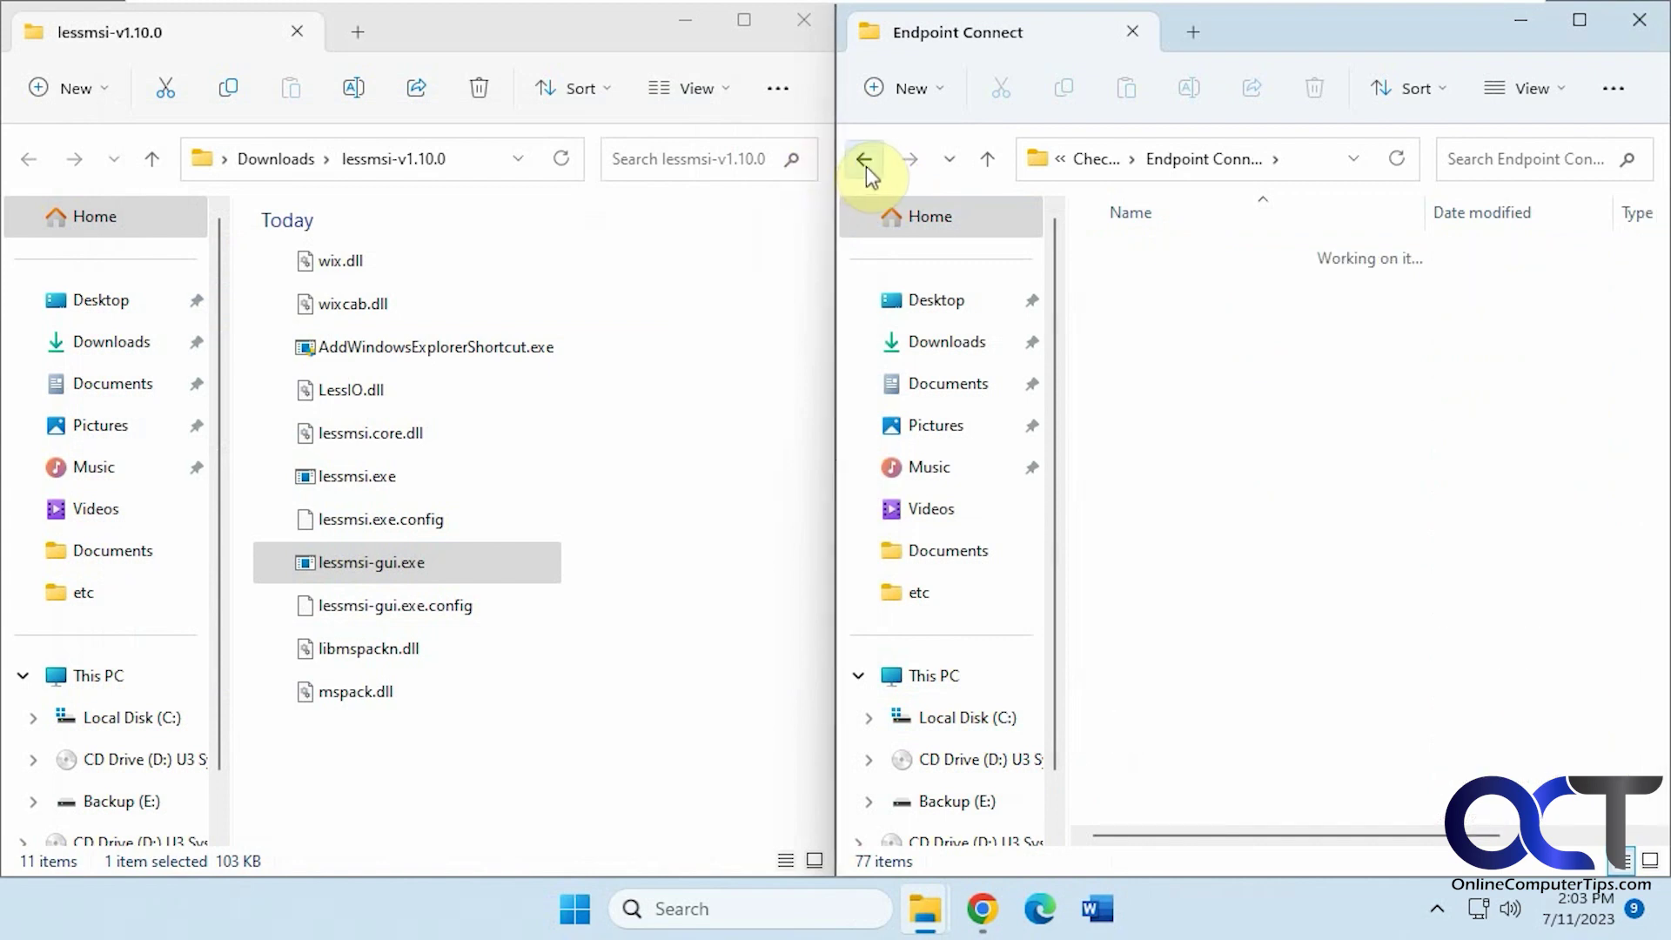
click(865, 160)
click(865, 160)
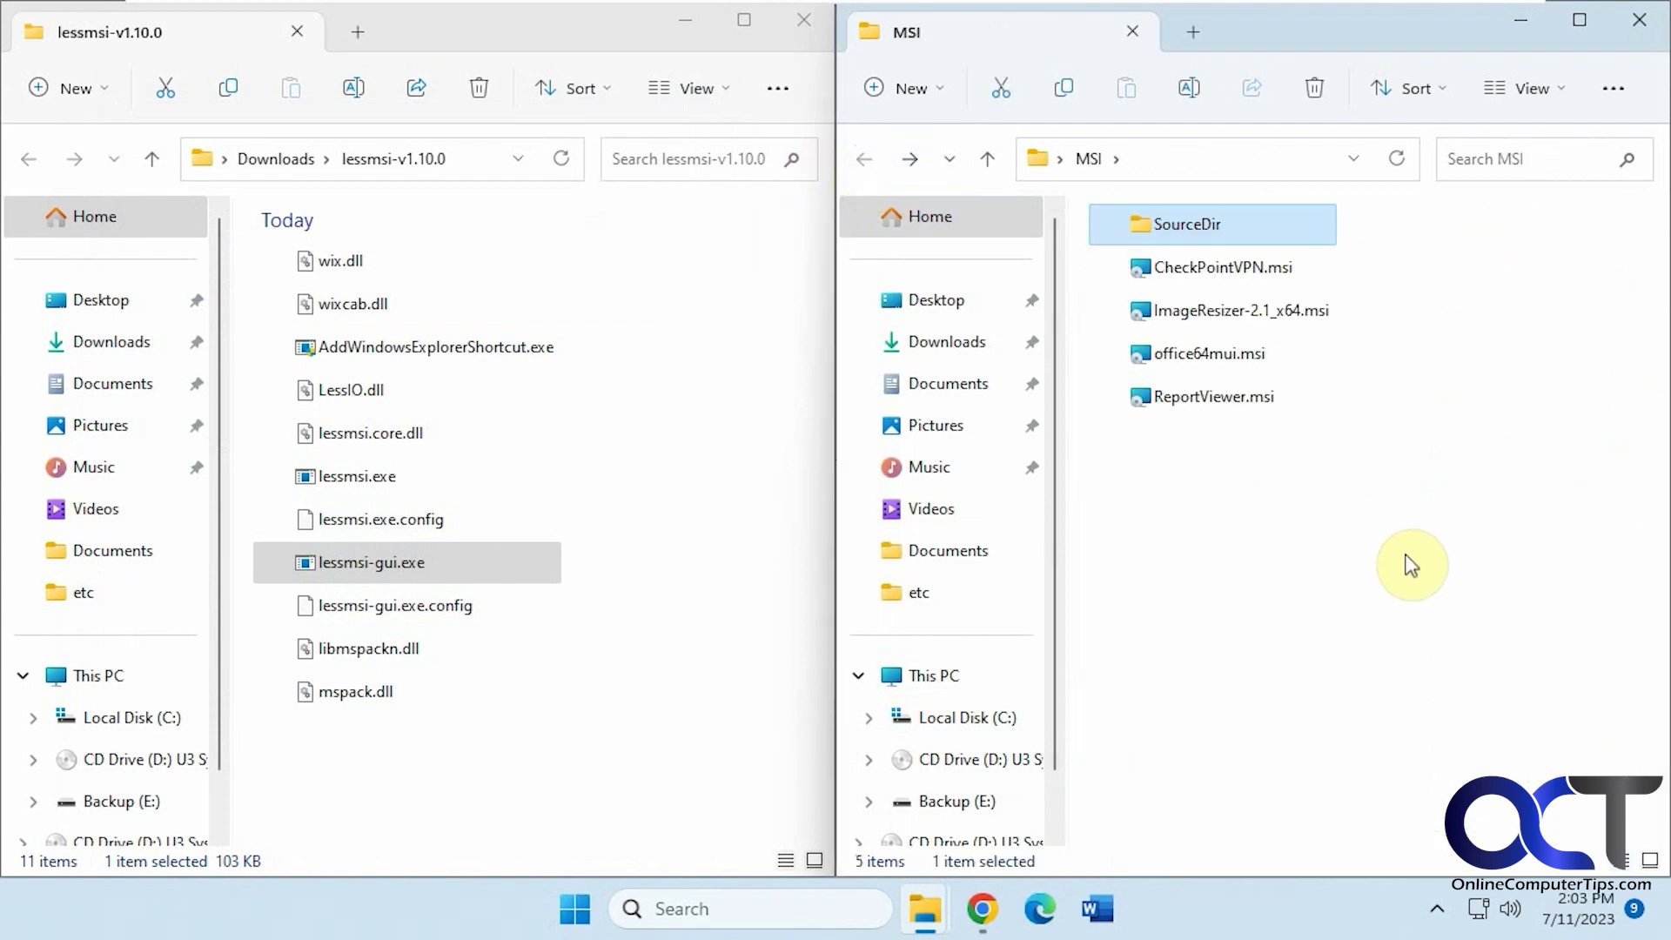
key(shift+Delete)
key(Return)
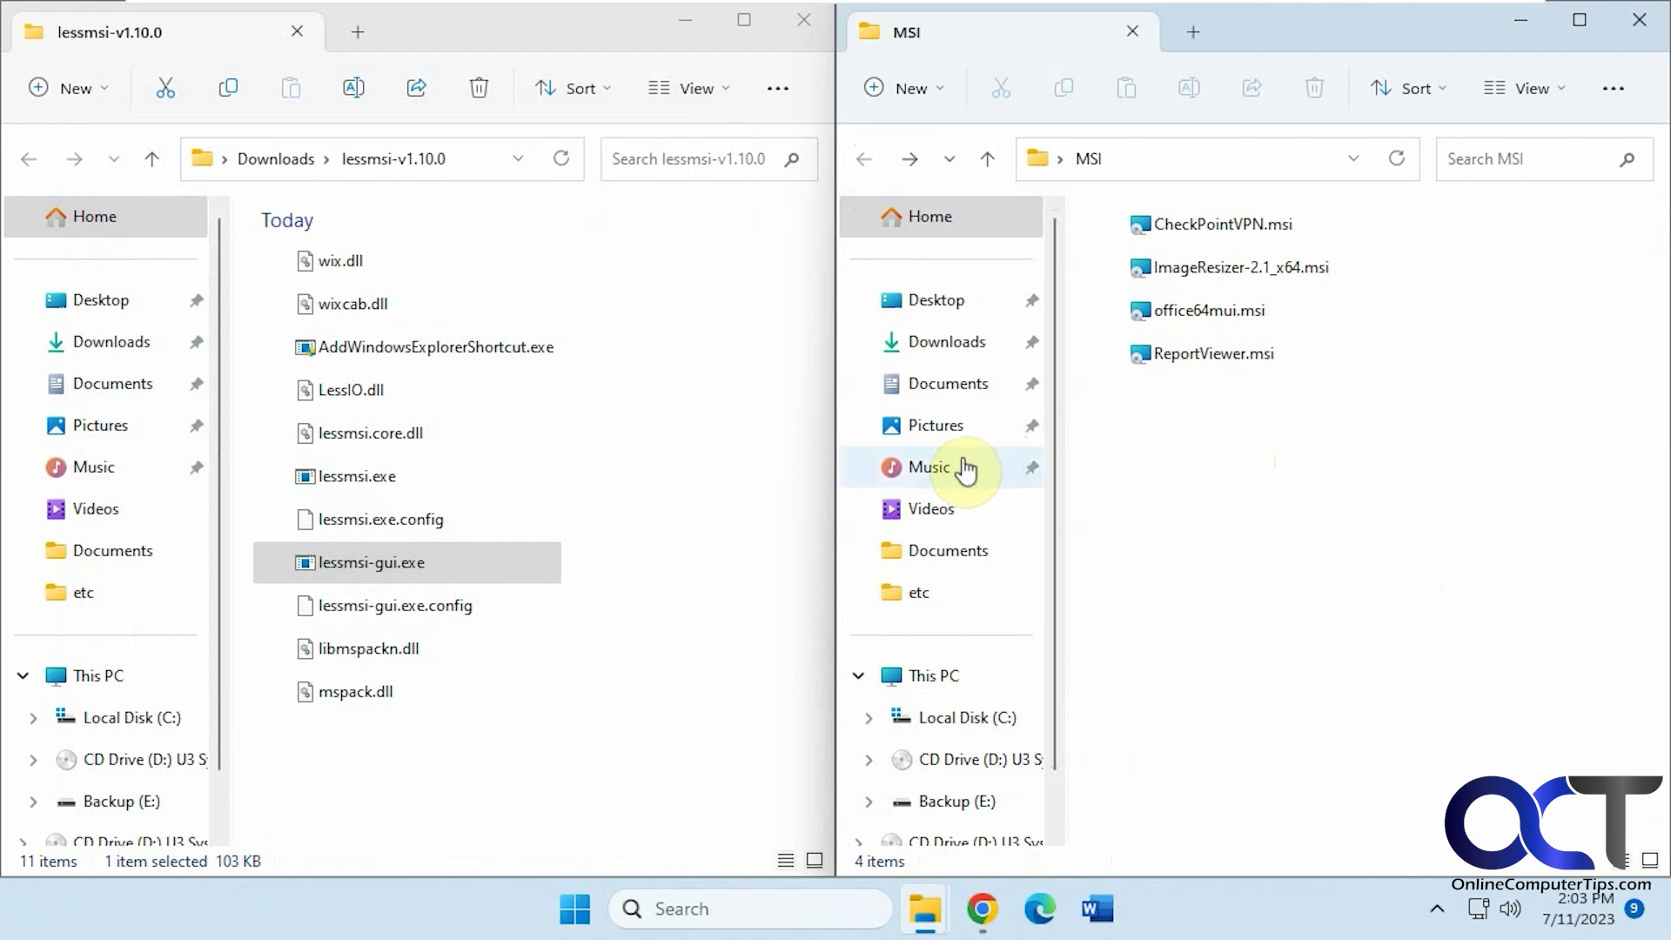
Run AddWindowsExplorerShortcut.exe as administrator and check CheckPointVPN.msi's menu for the new Lessmsi entries
right_click(433, 357)
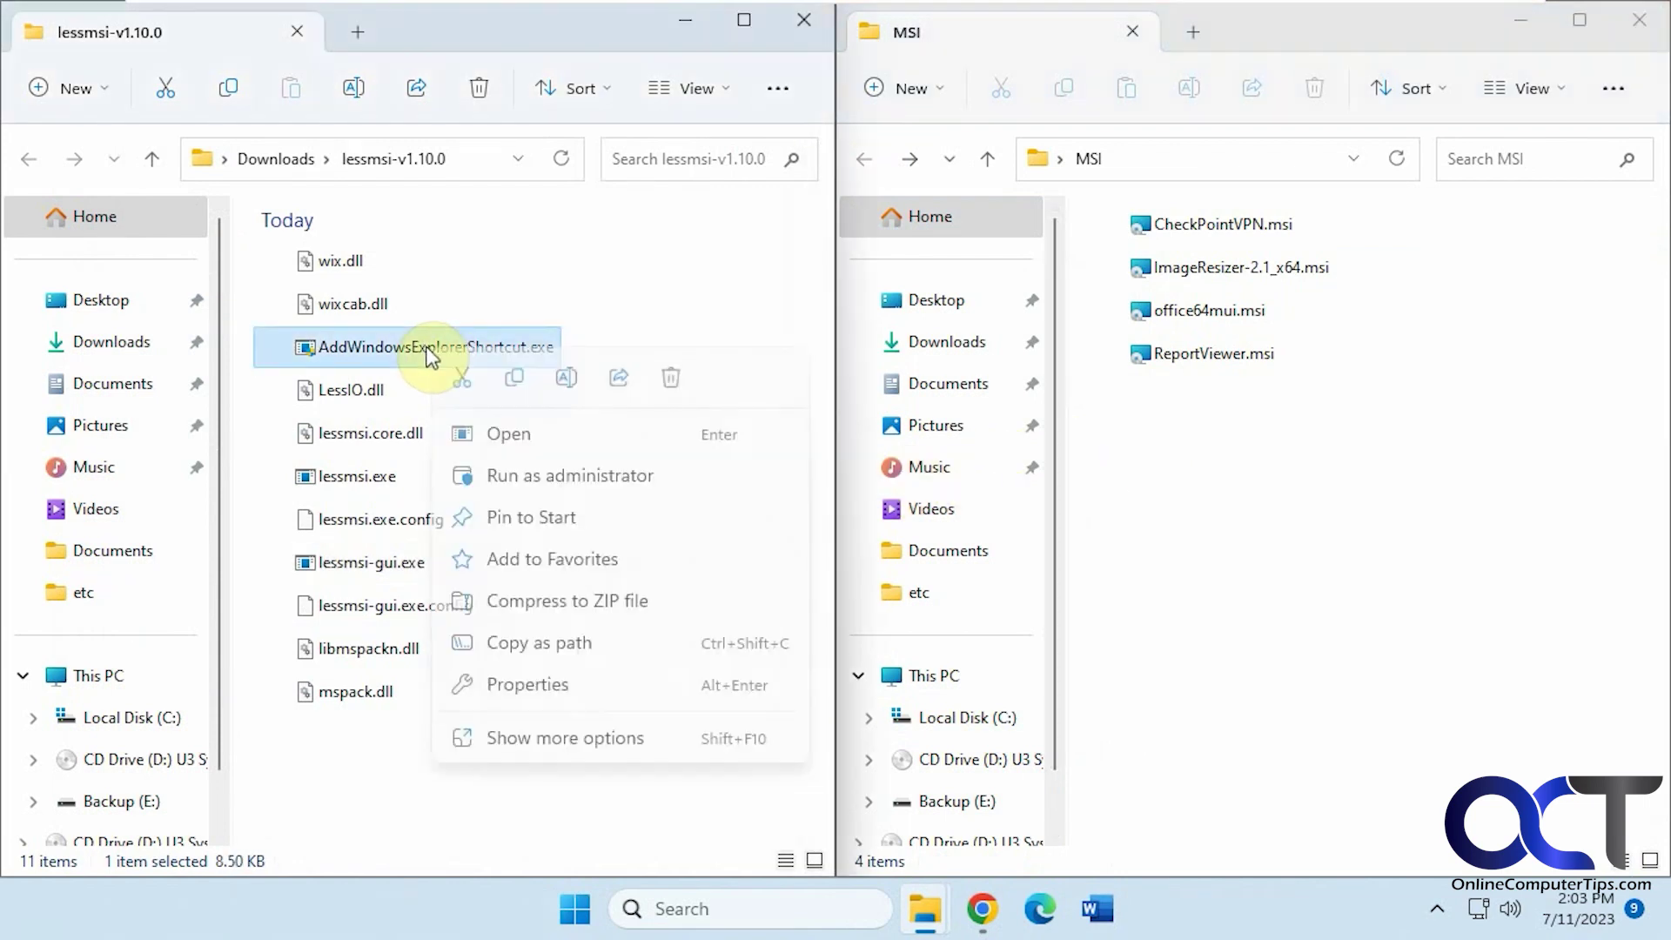
click(515, 470)
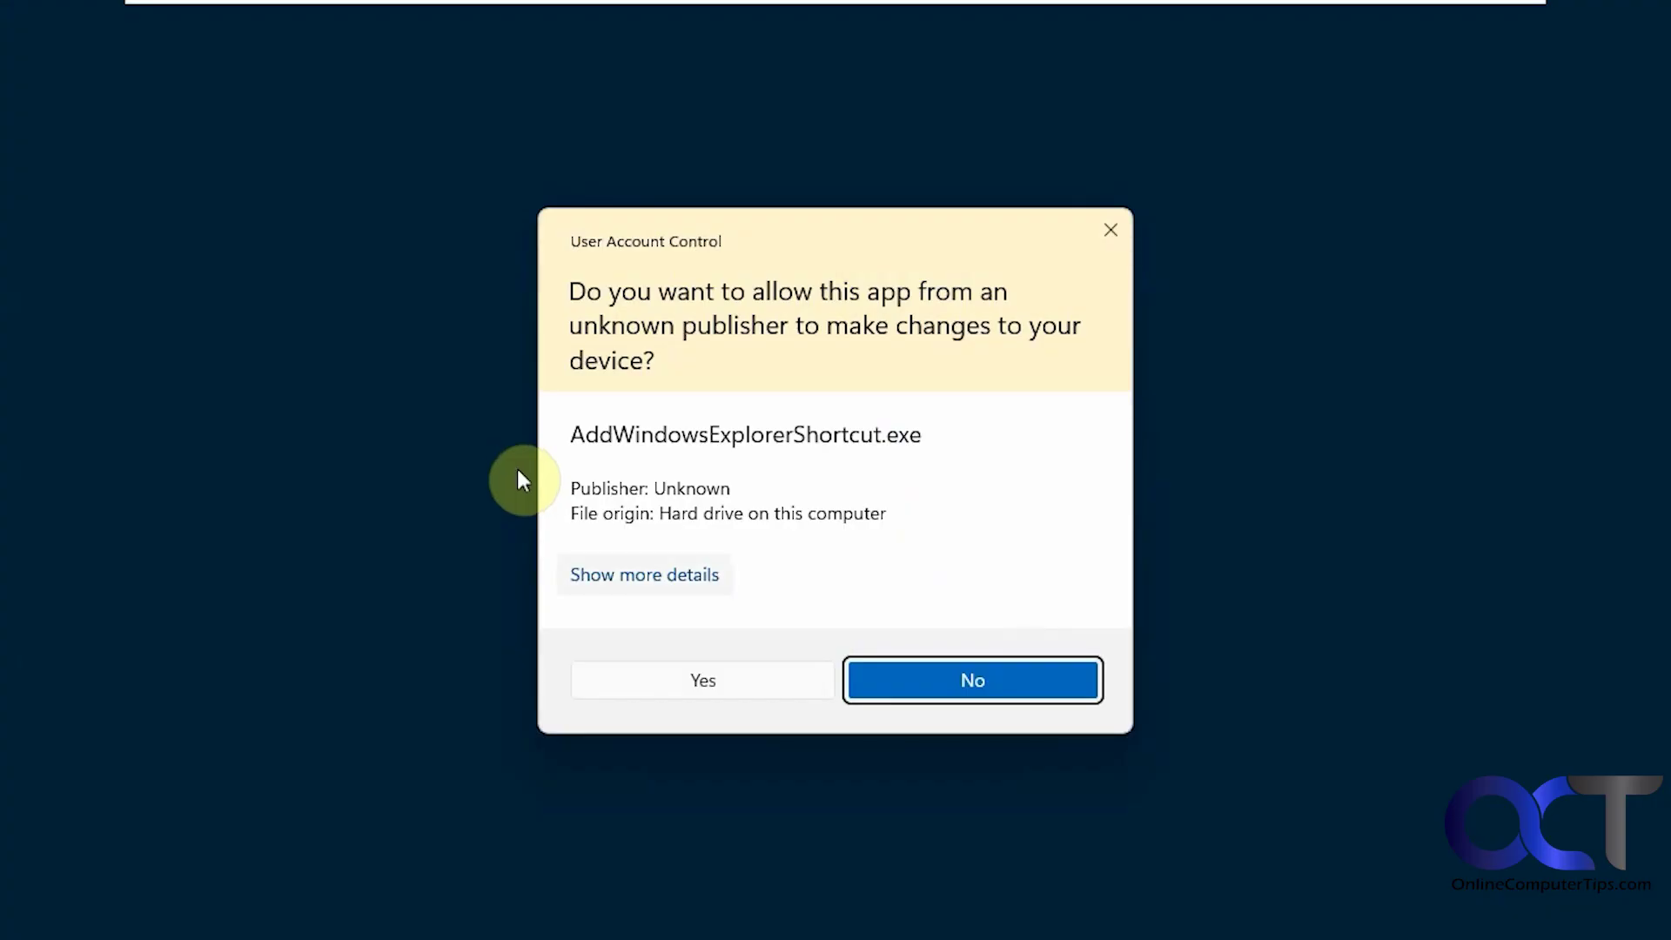
click(710, 673)
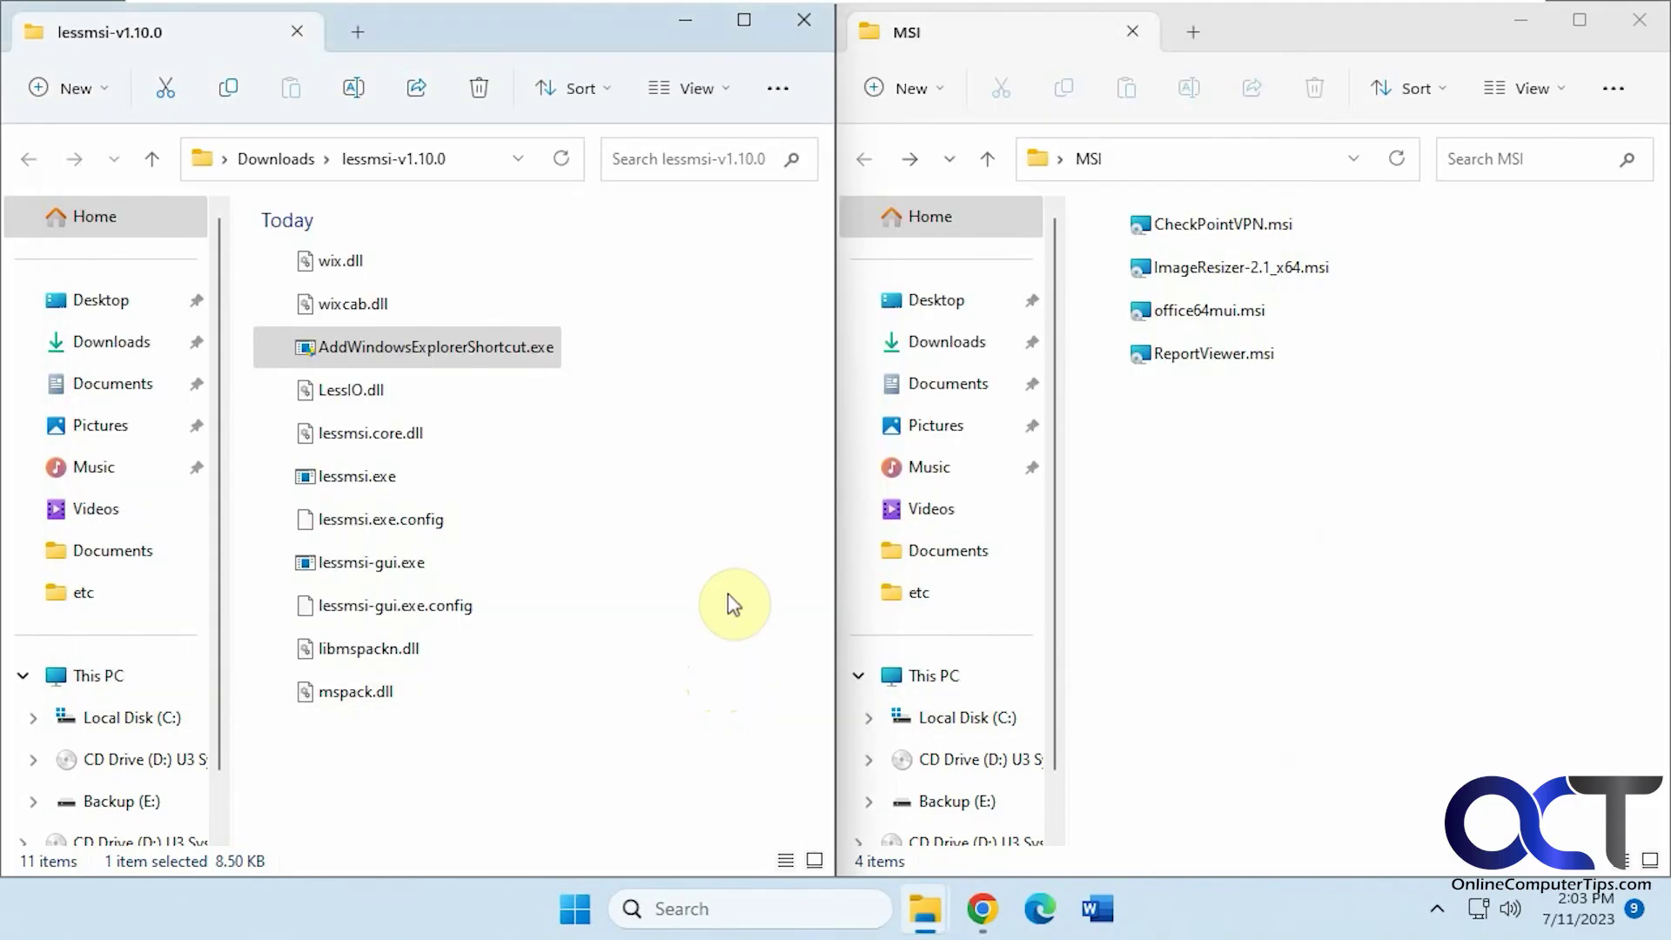
right_click(1211, 217)
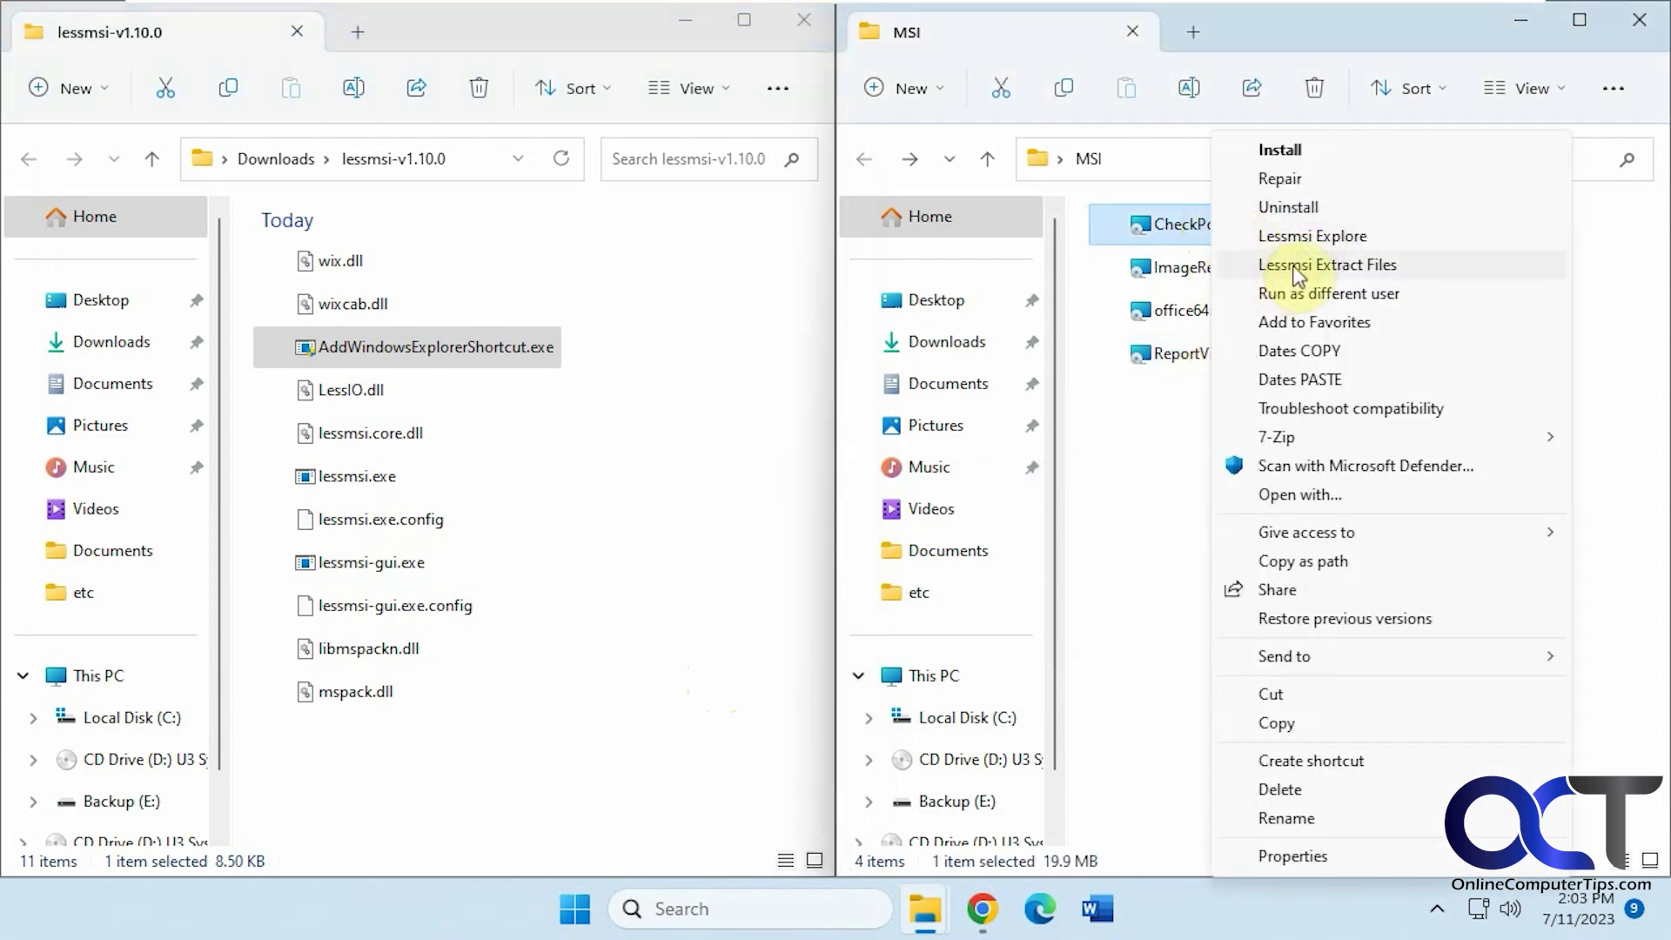
Preview CheckPointVPN.msi with Lessmsi Explore, extract it with Lessmsi Extract Files, and check its SourceDir
click(1316, 238)
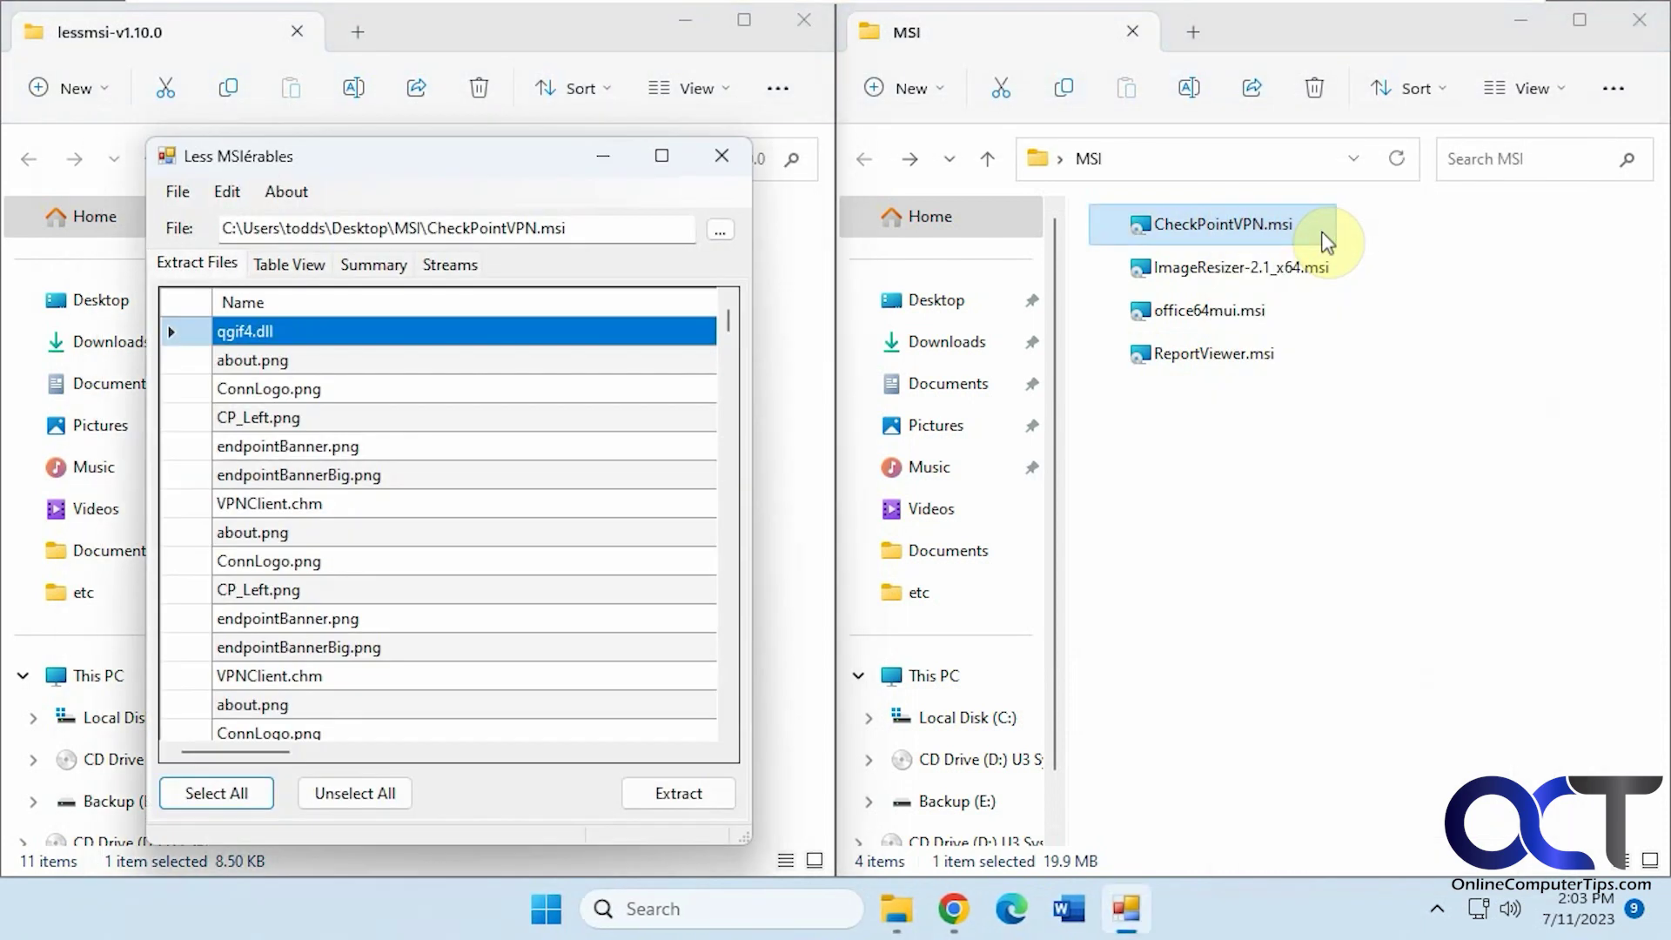
click(722, 156)
right_click(1226, 233)
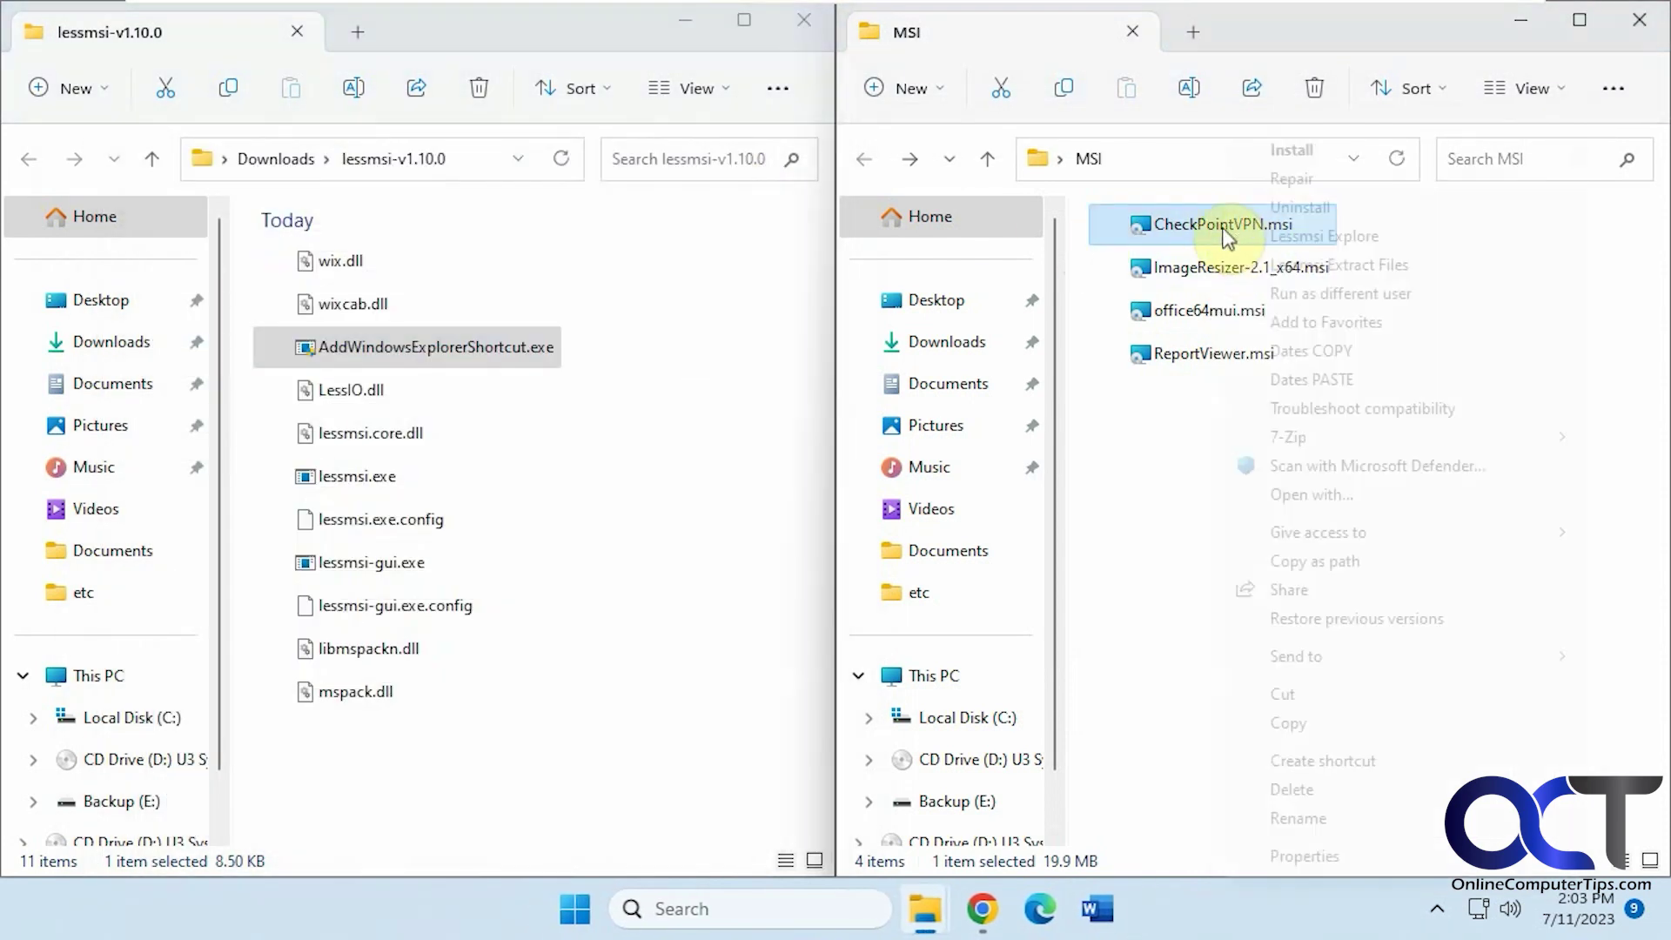
click(1316, 266)
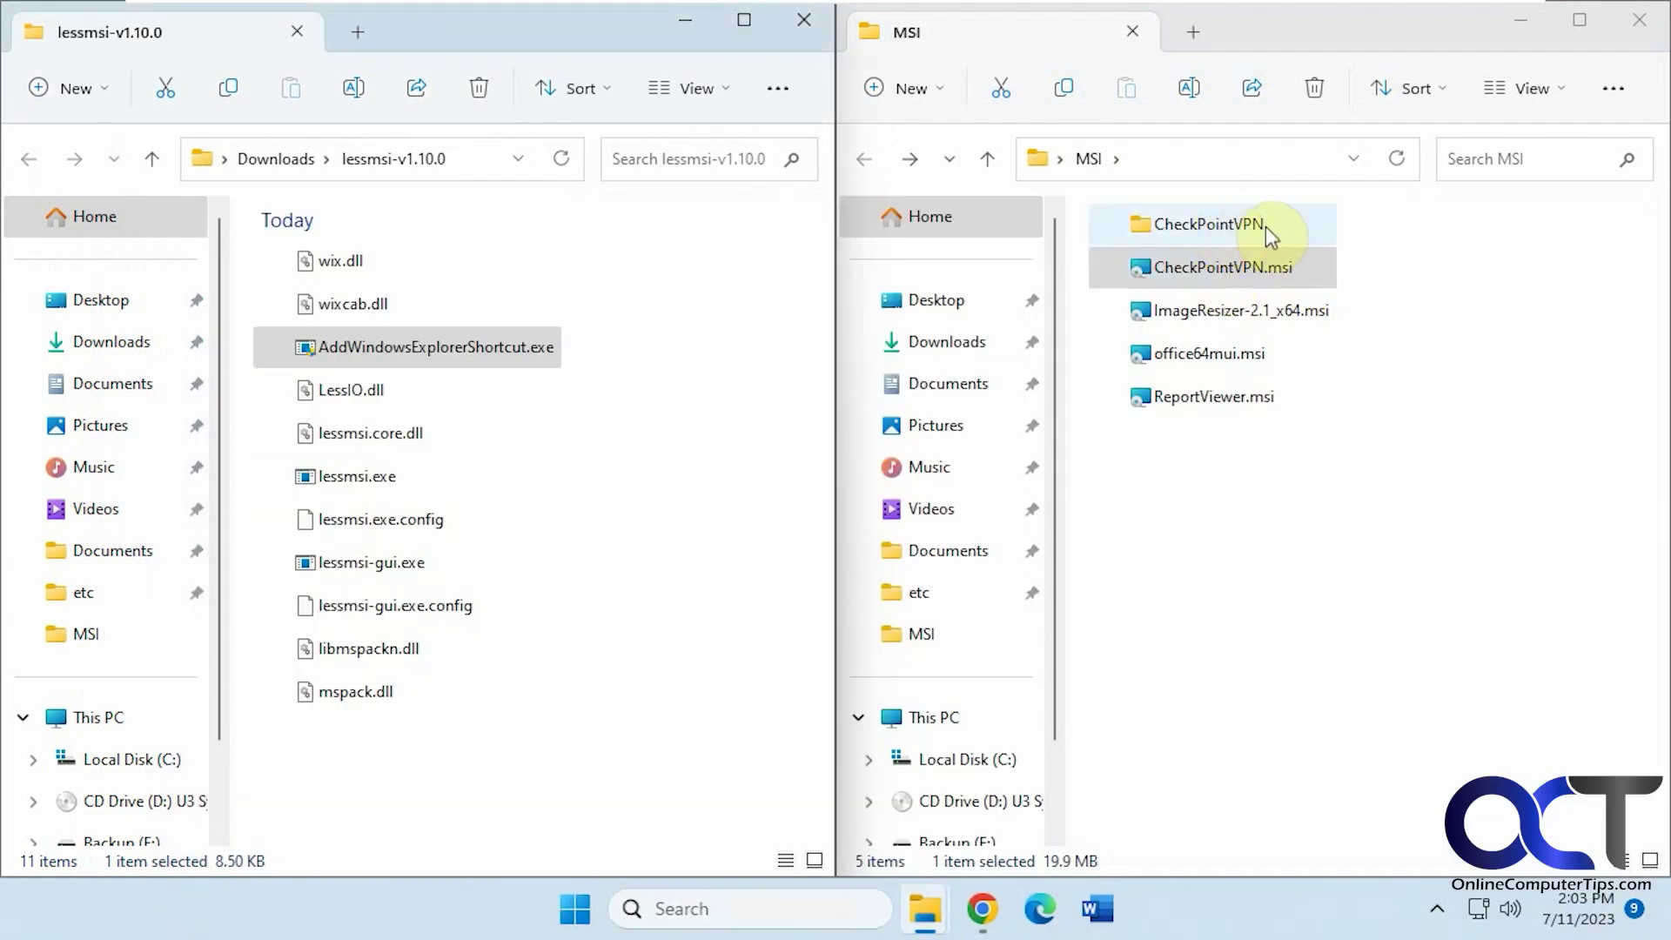
double_click(1219, 228)
double_click(1185, 254)
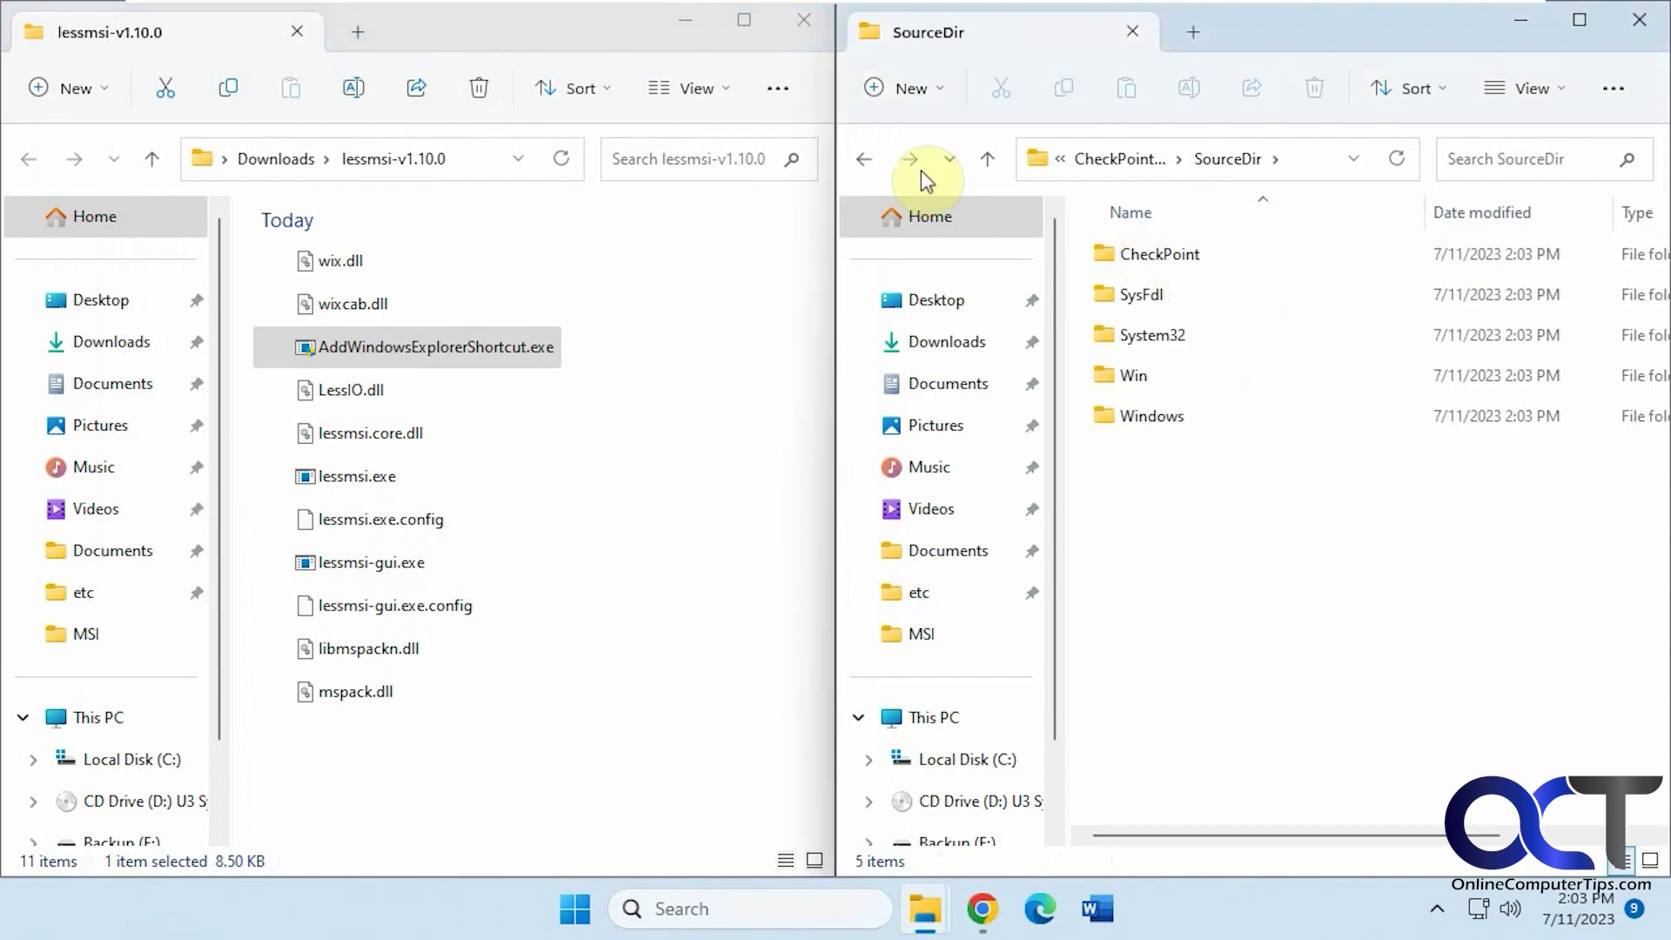
click(866, 160)
click(866, 160)
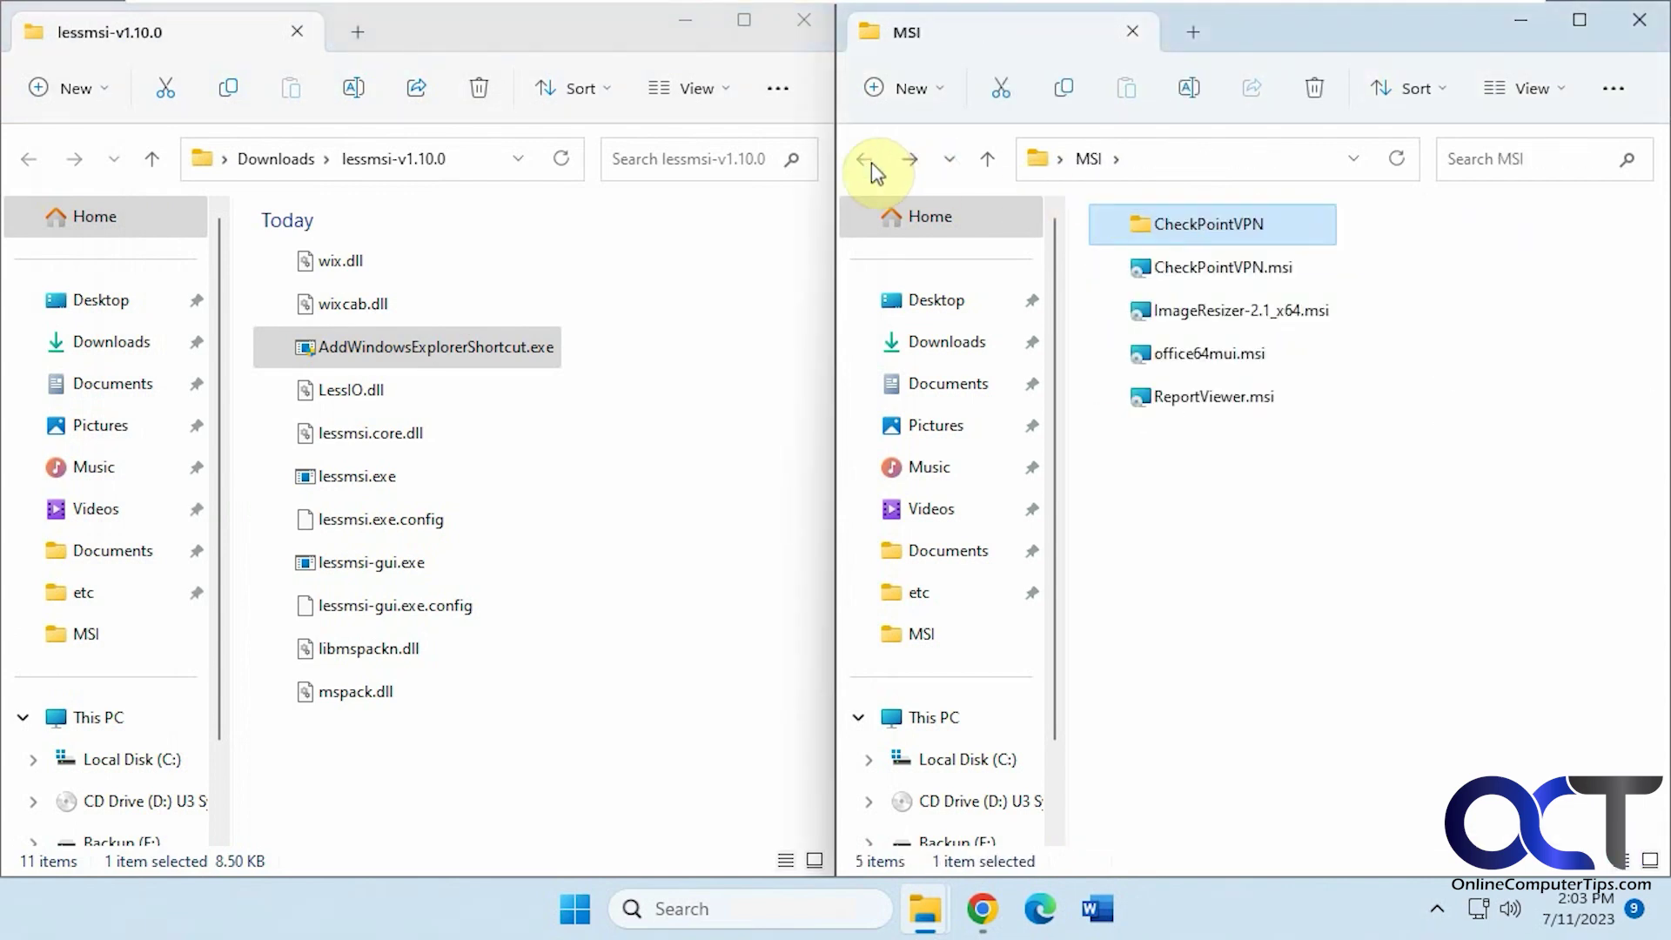
right_click(1231, 319)
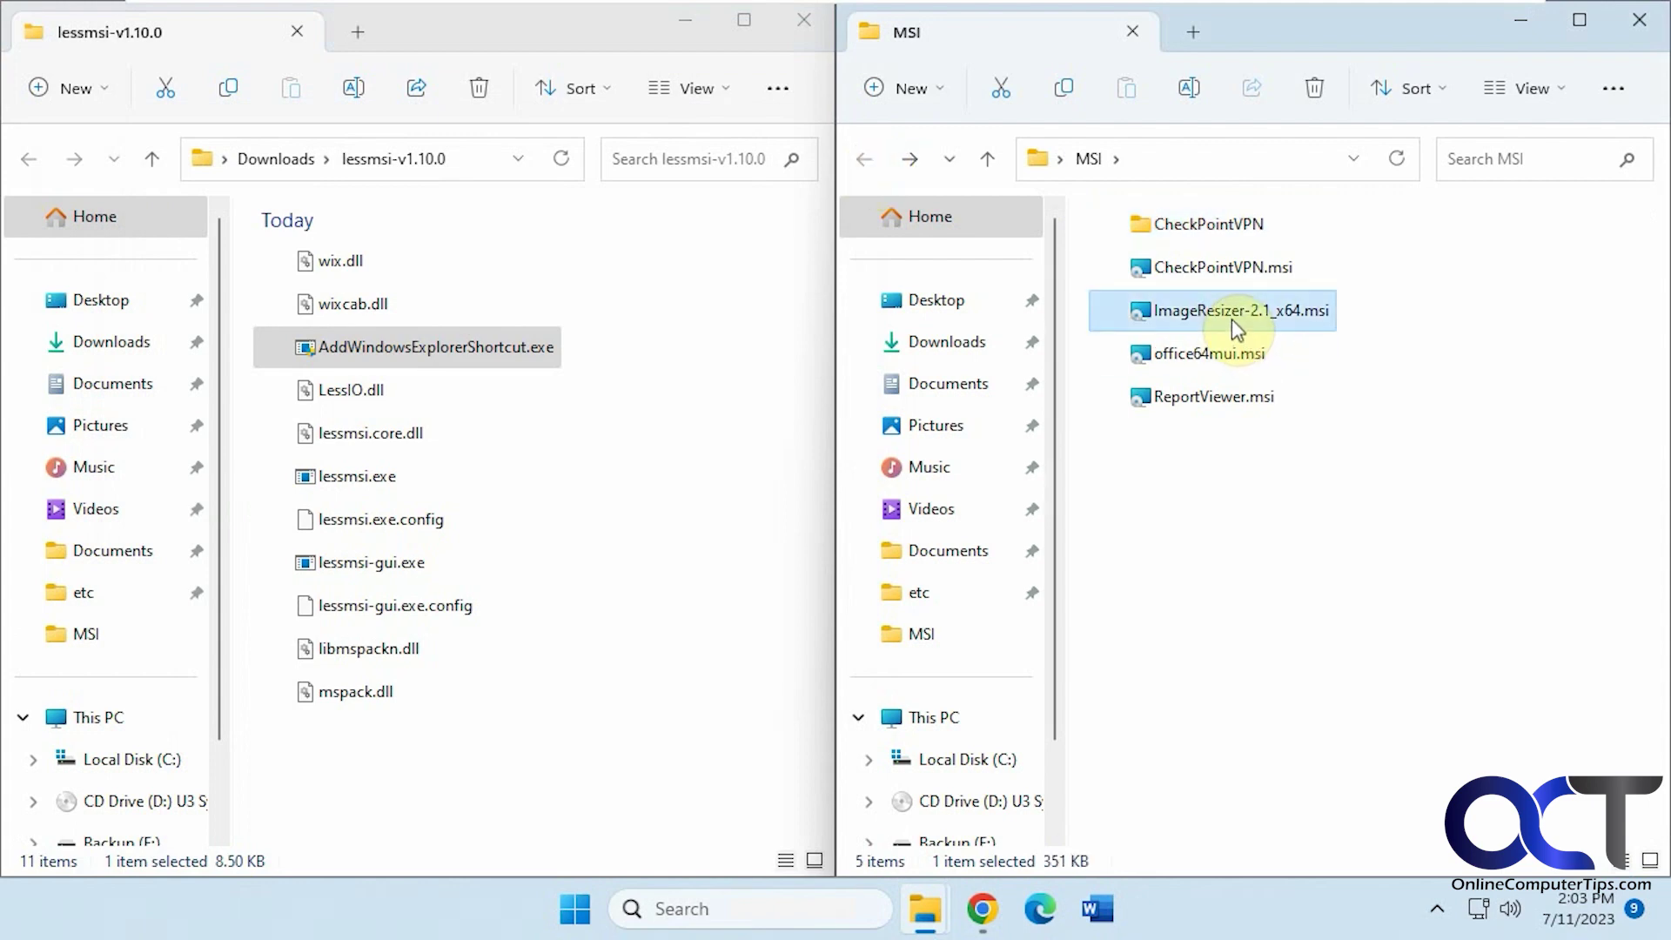
click(1335, 236)
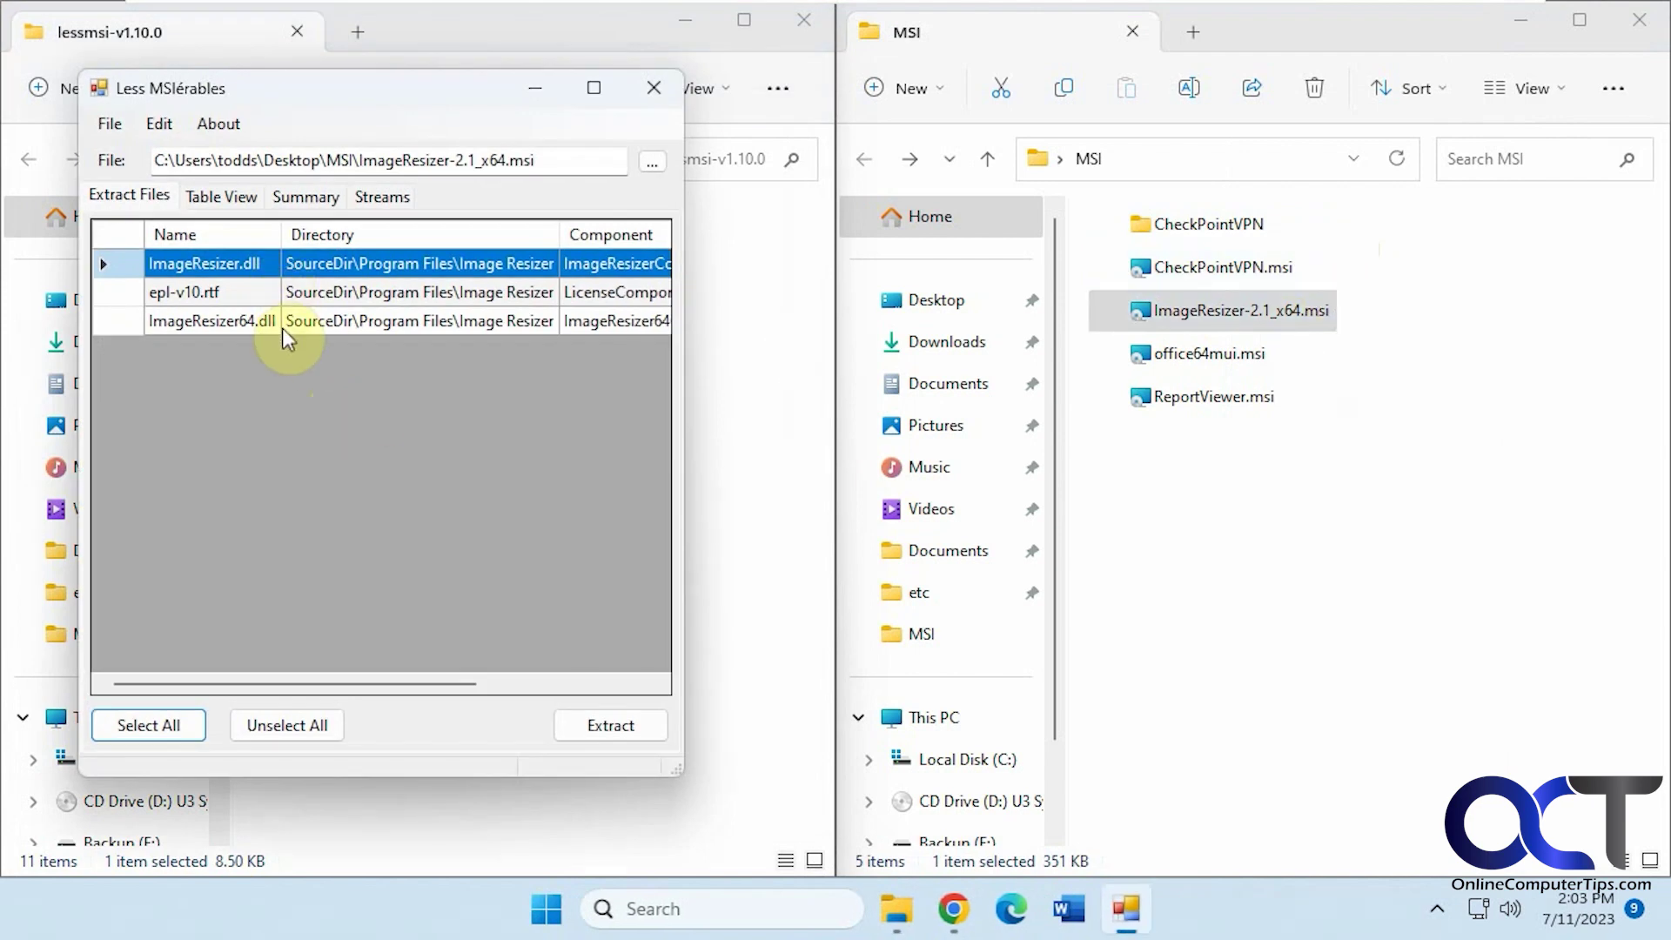
click(222, 195)
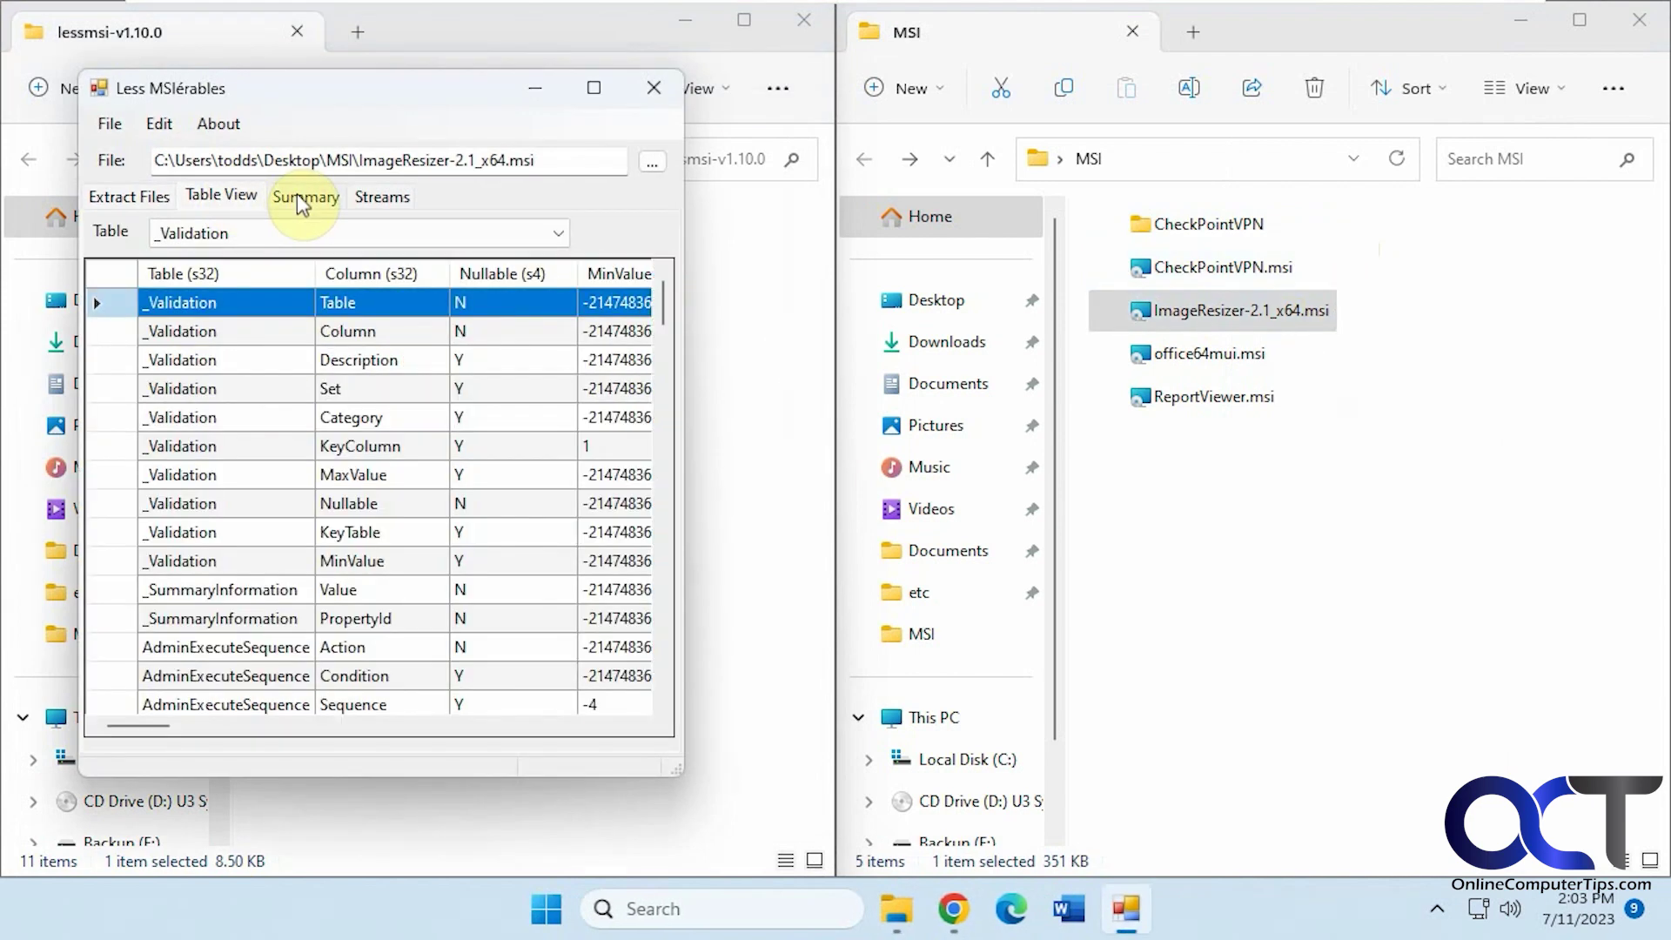
click(300, 200)
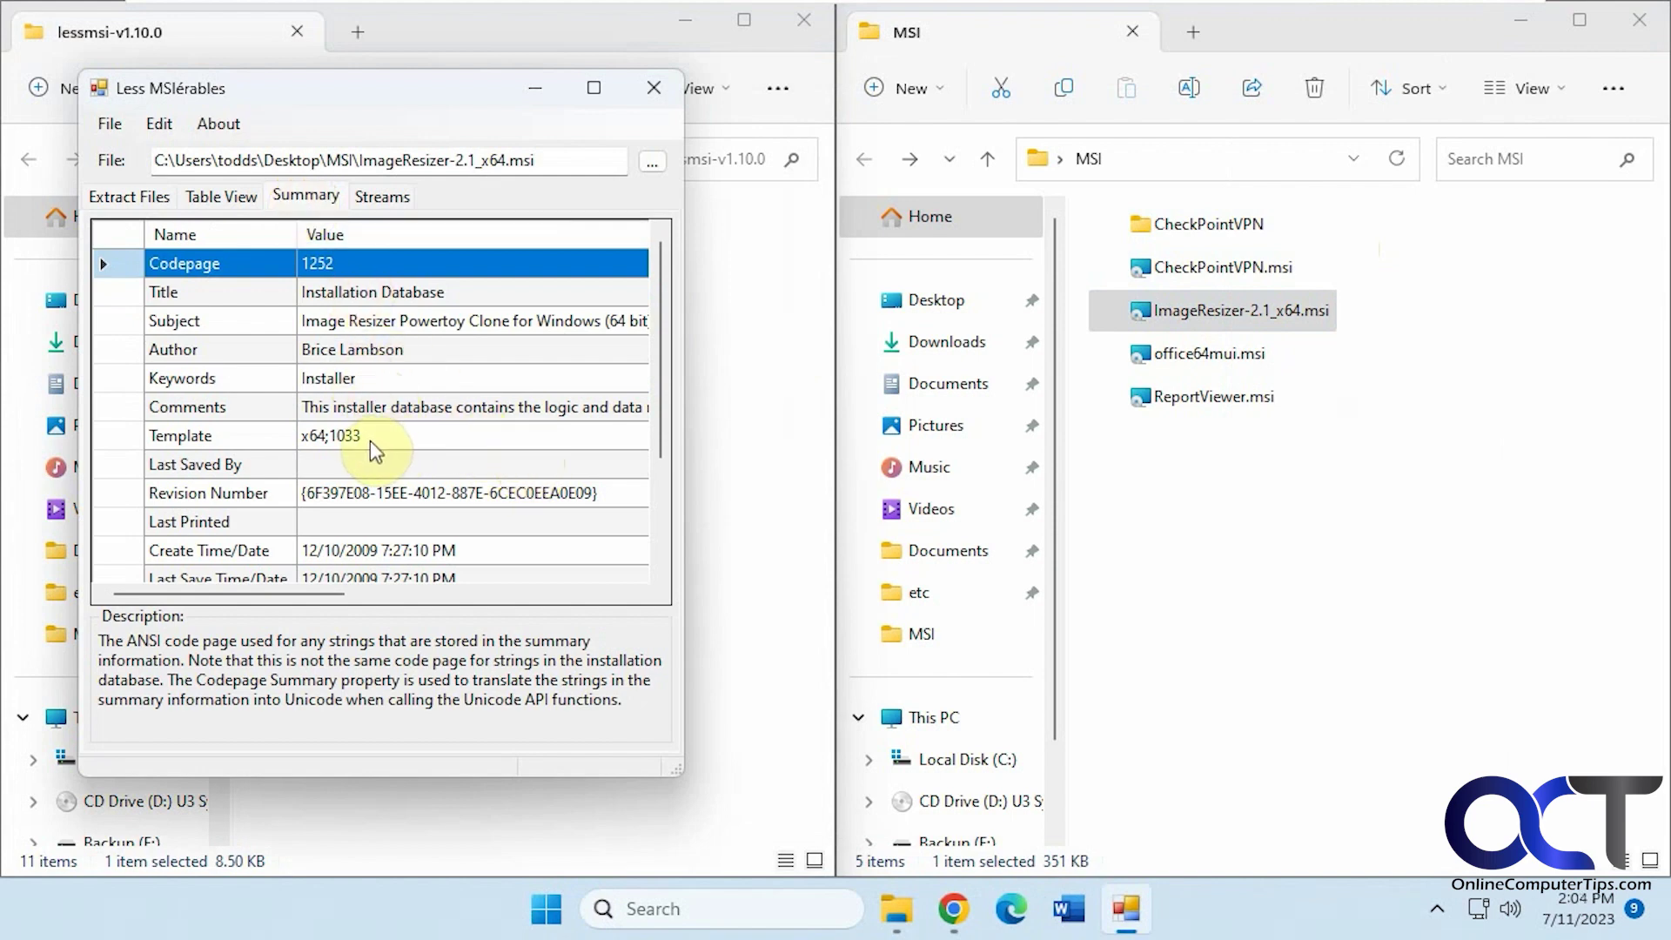
scroll(434, 541, down, 2)
scroll(434, 541, up, 2)
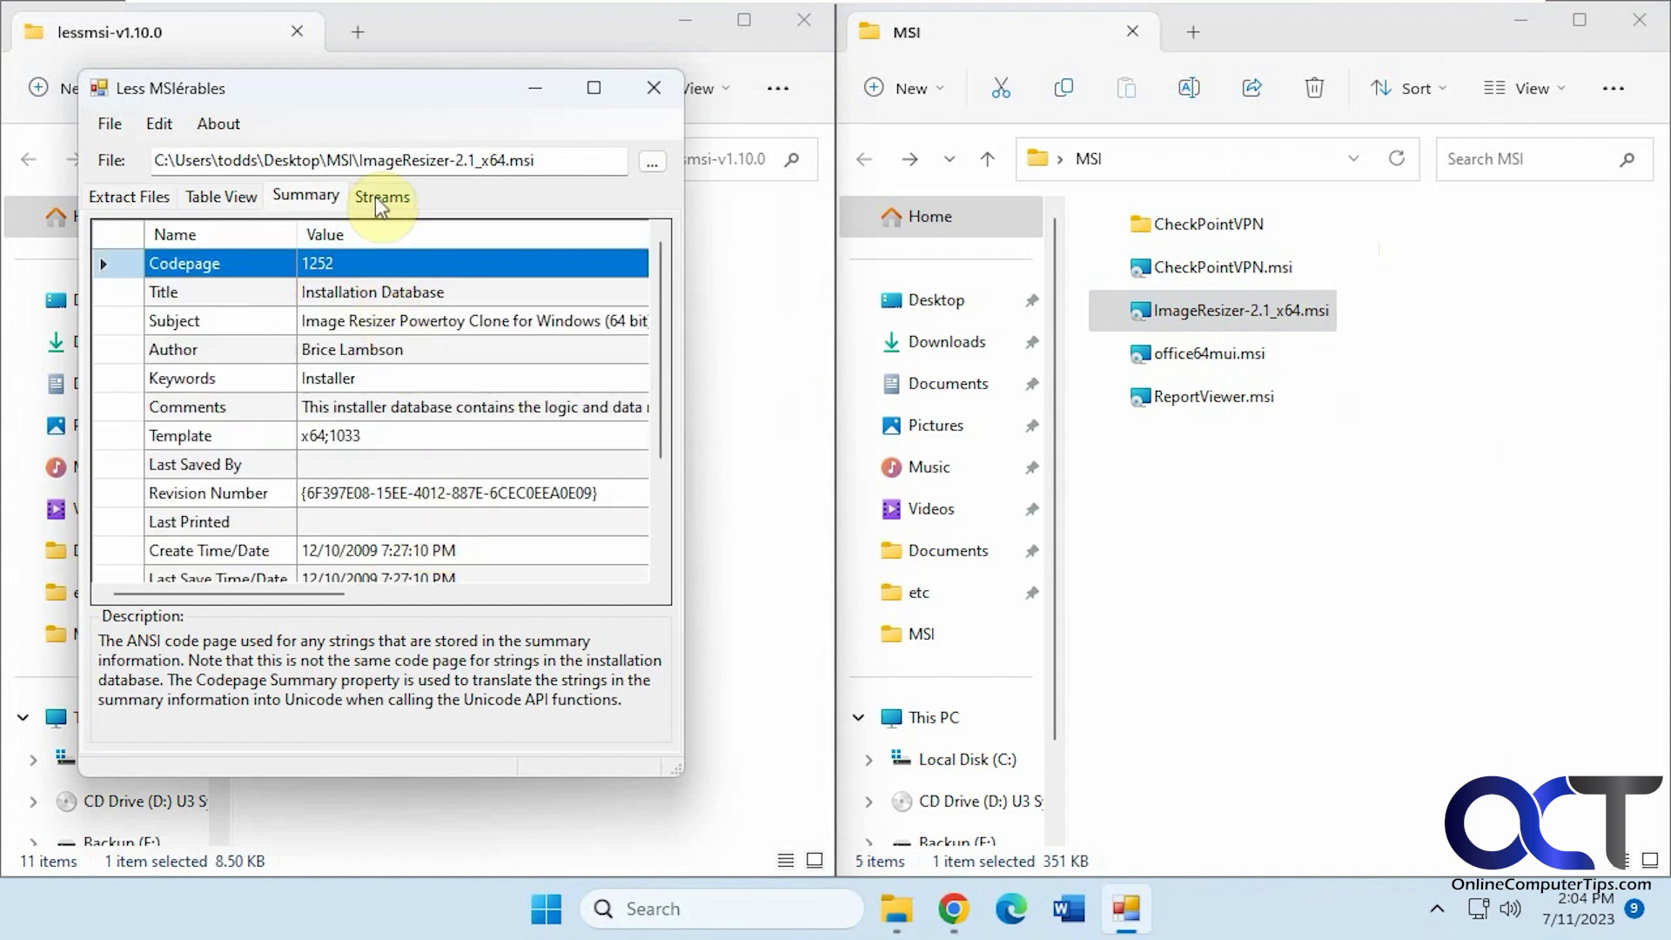
click(654, 87)
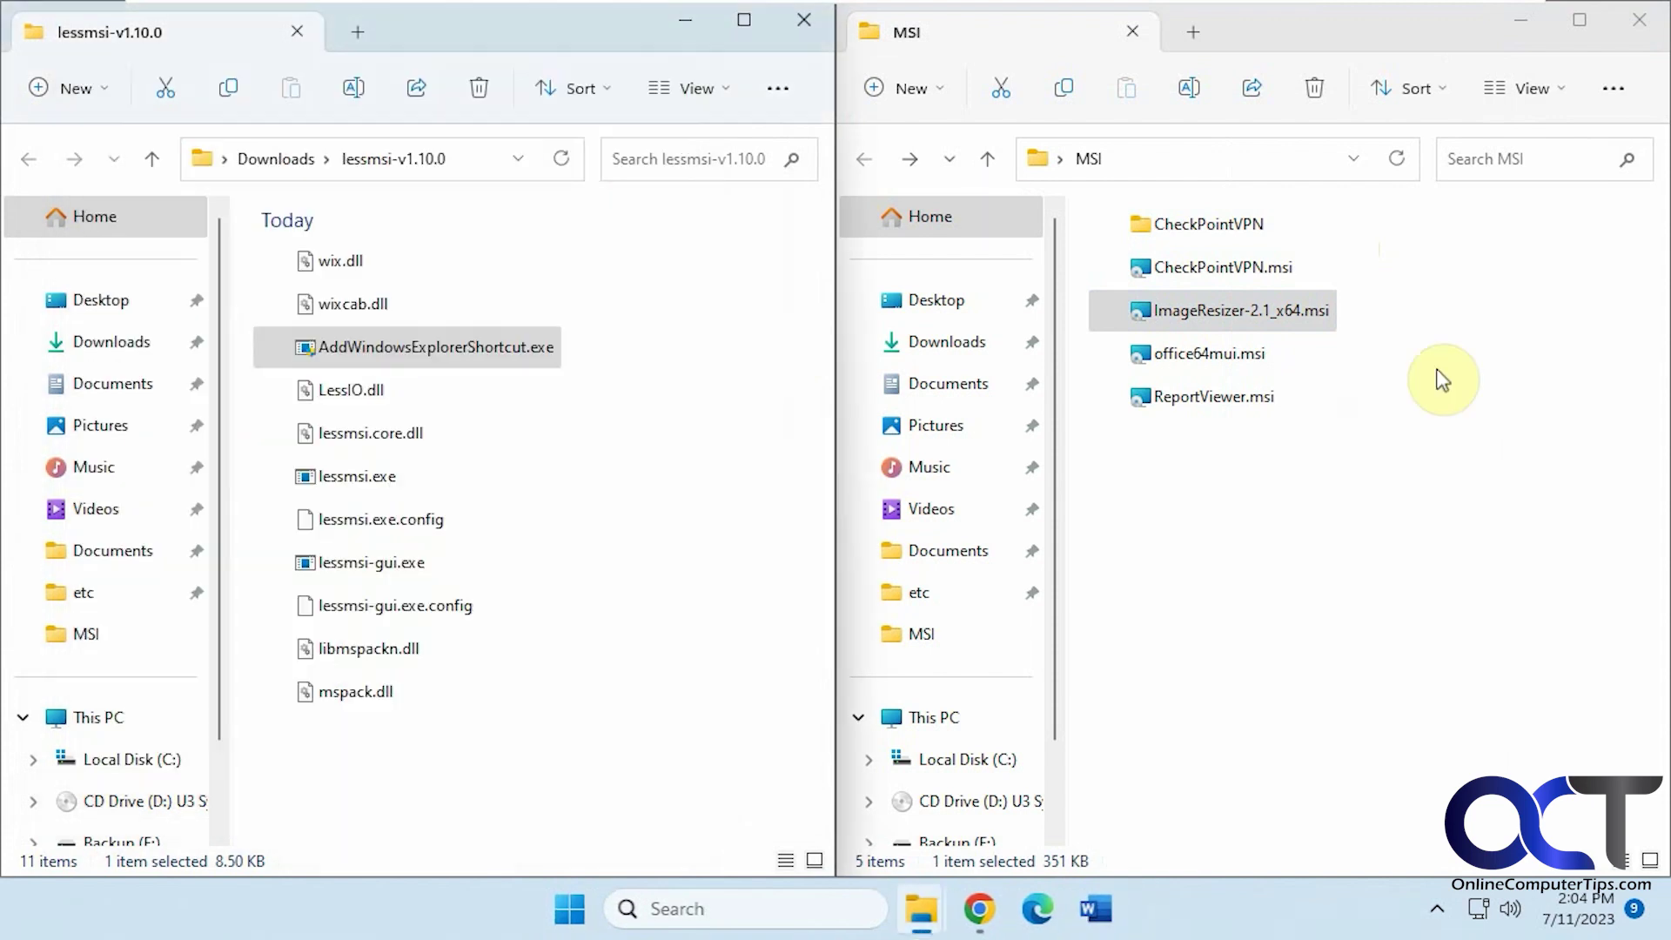
right_click(1205, 313)
Extract ImageResizer-2.1_x64.msi, browse to SourceDir > Program Files > Image Resizer, then launch lessmsi-gui
click(1276, 265)
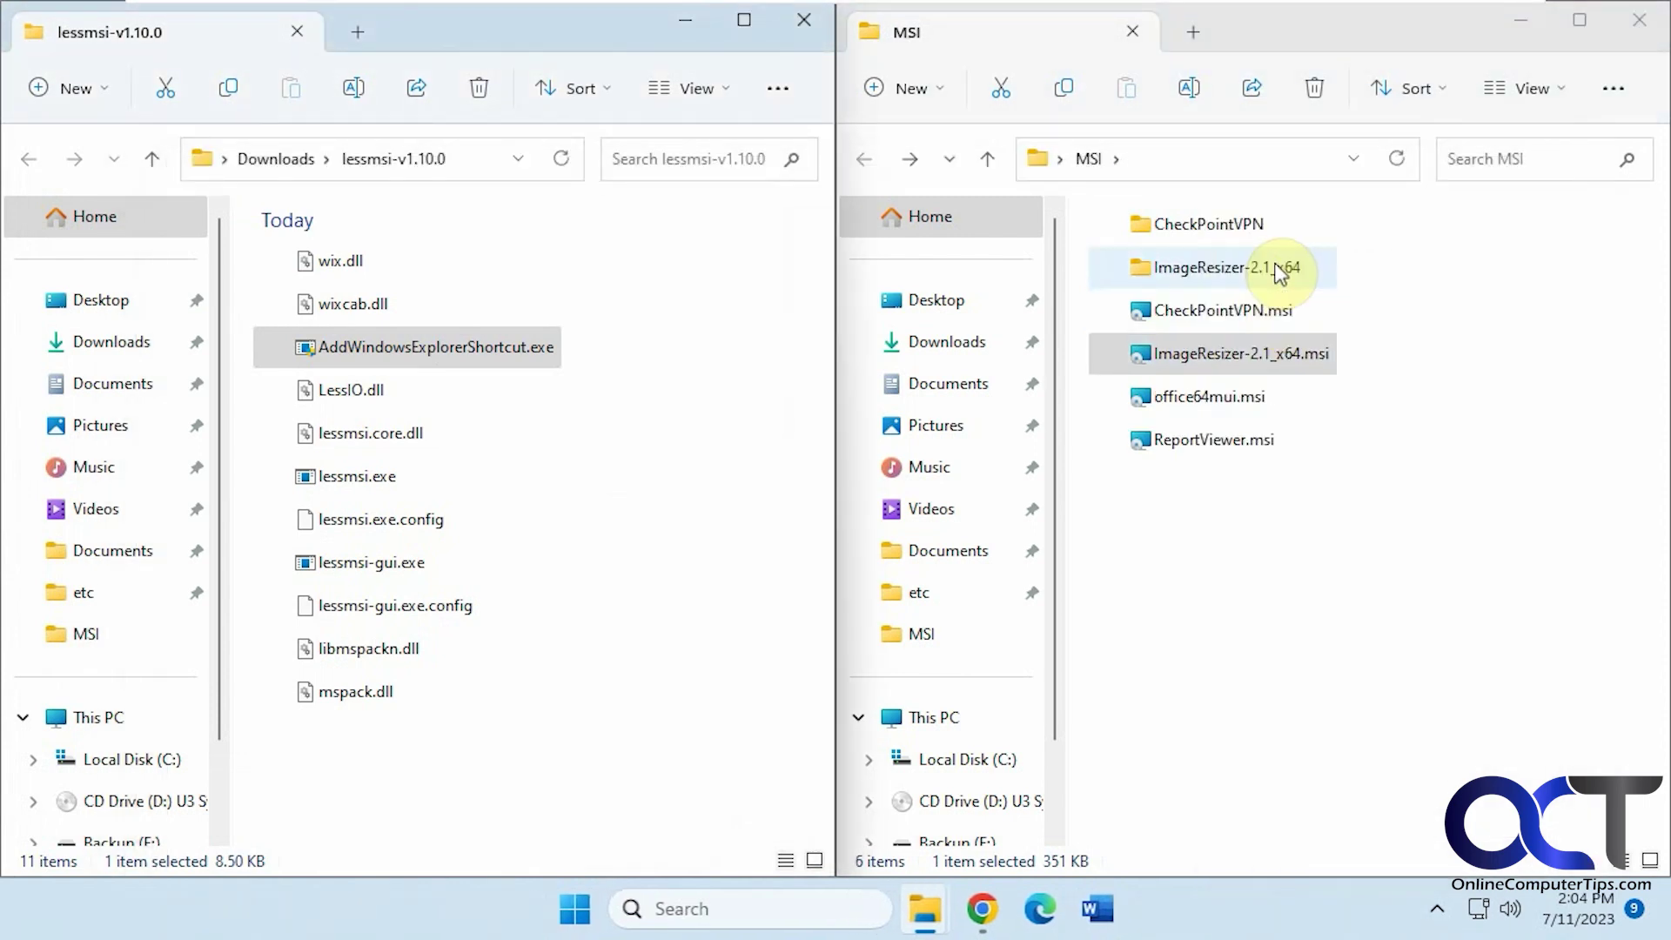
double_click(1269, 268)
double_click(1237, 259)
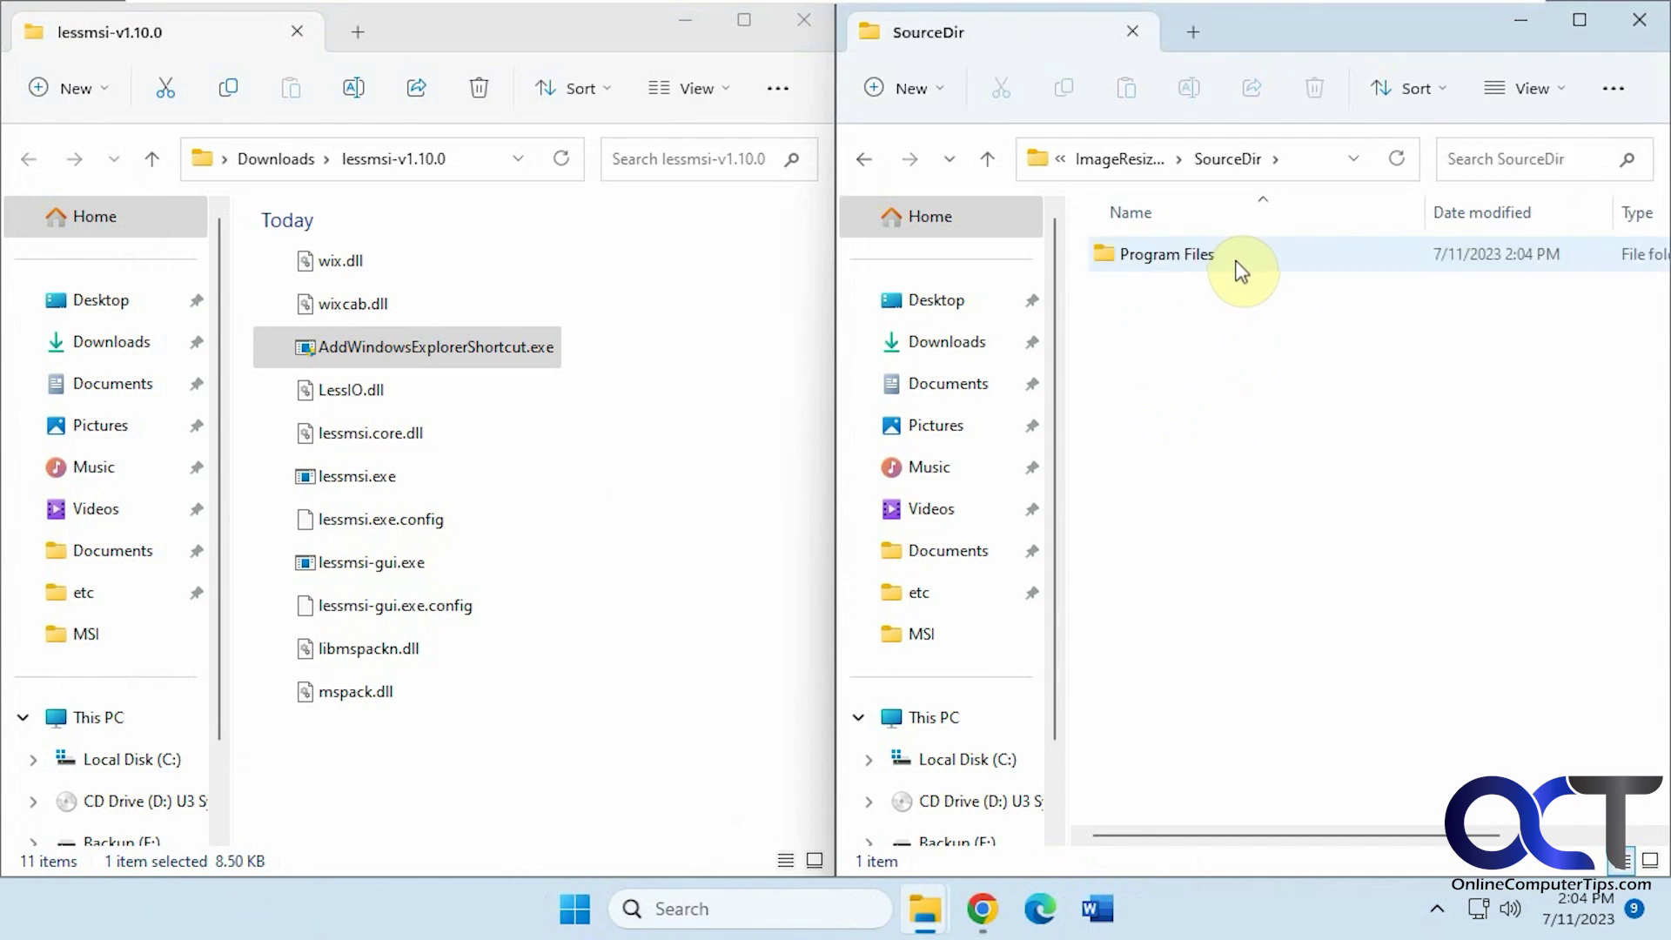
double_click(1237, 260)
double_click(1237, 259)
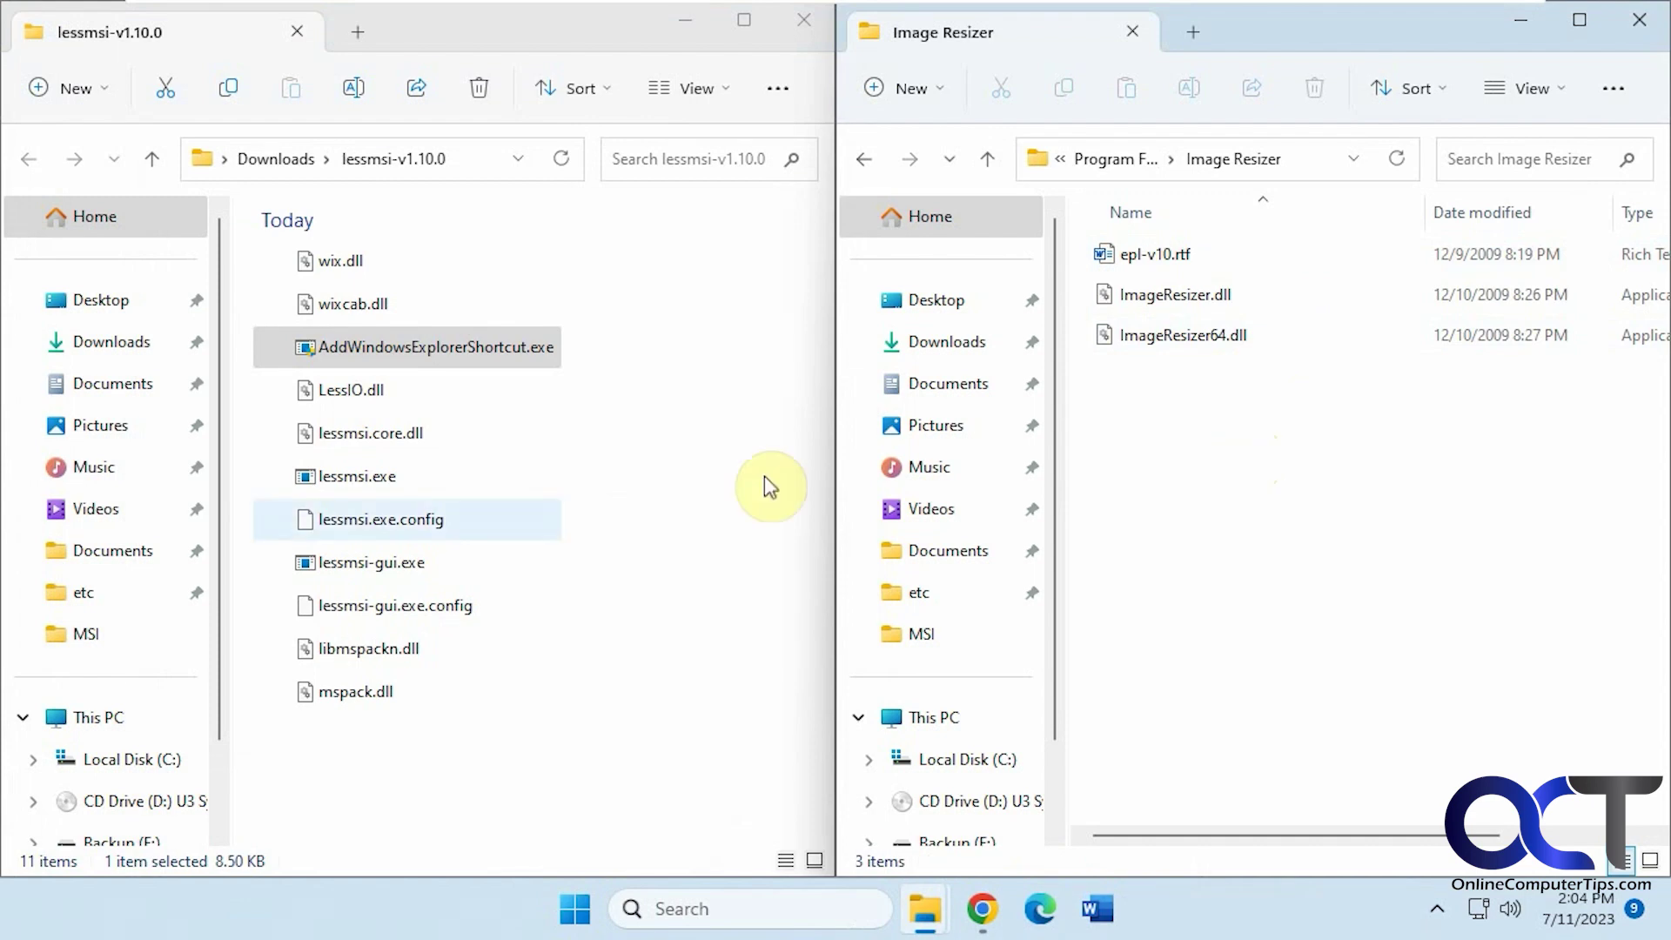
click(426, 355)
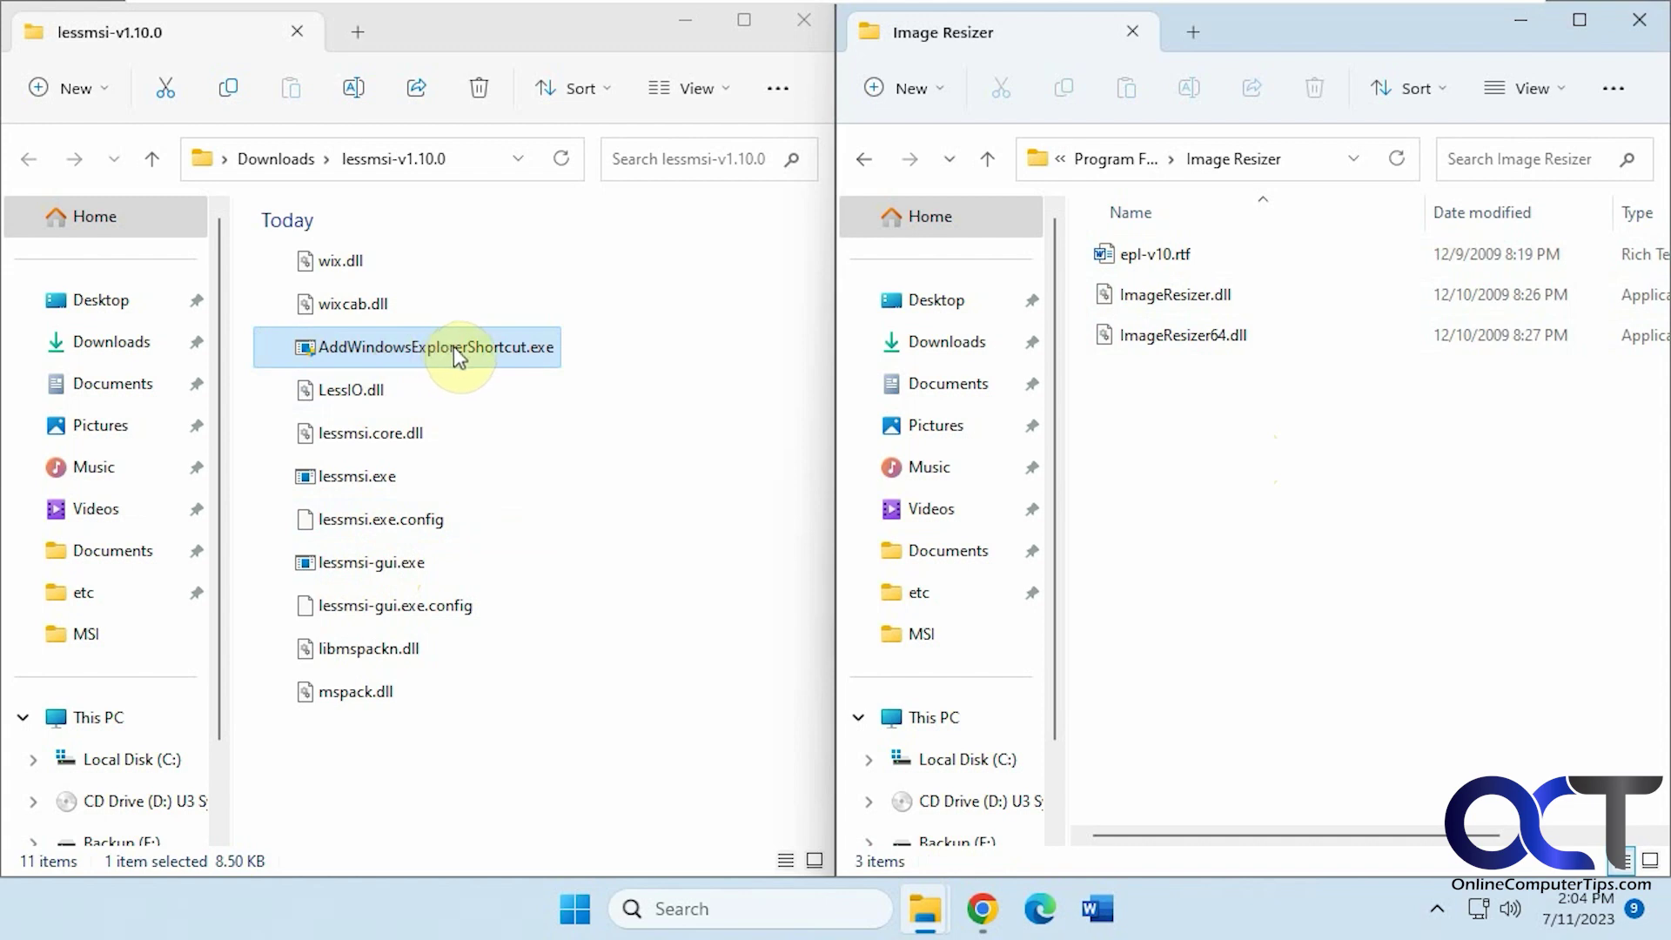
double_click(401, 564)
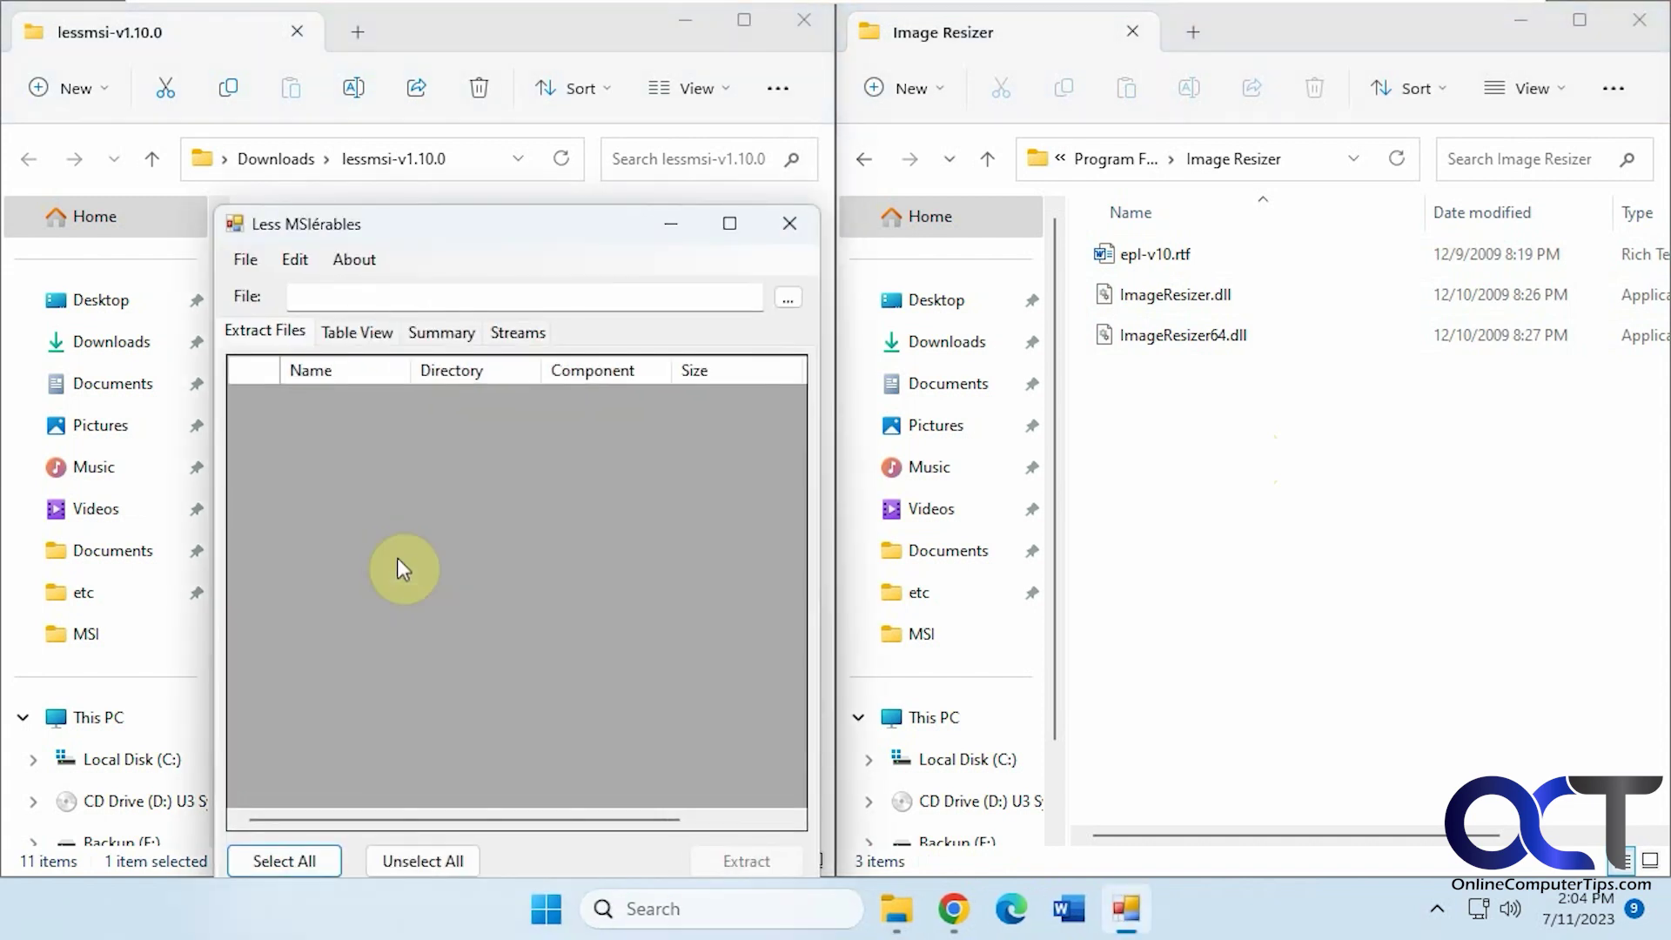
Review the Explorer shortcut options in lessmsi's Edit > Preferences and close without changes
click(296, 261)
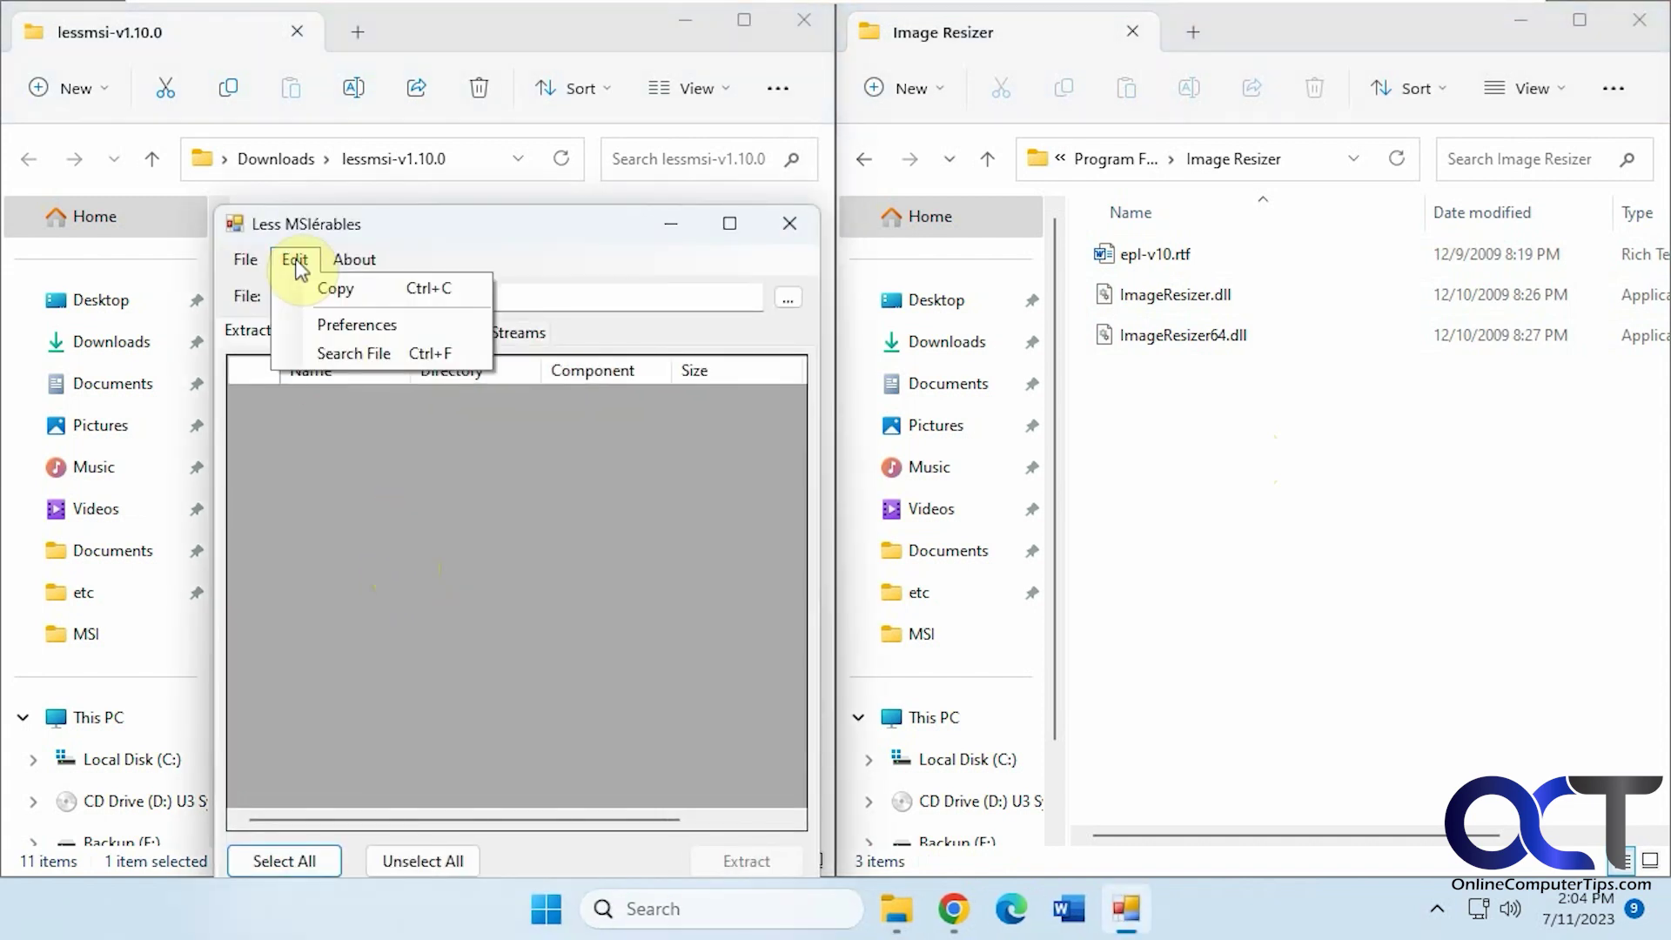
click(352, 327)
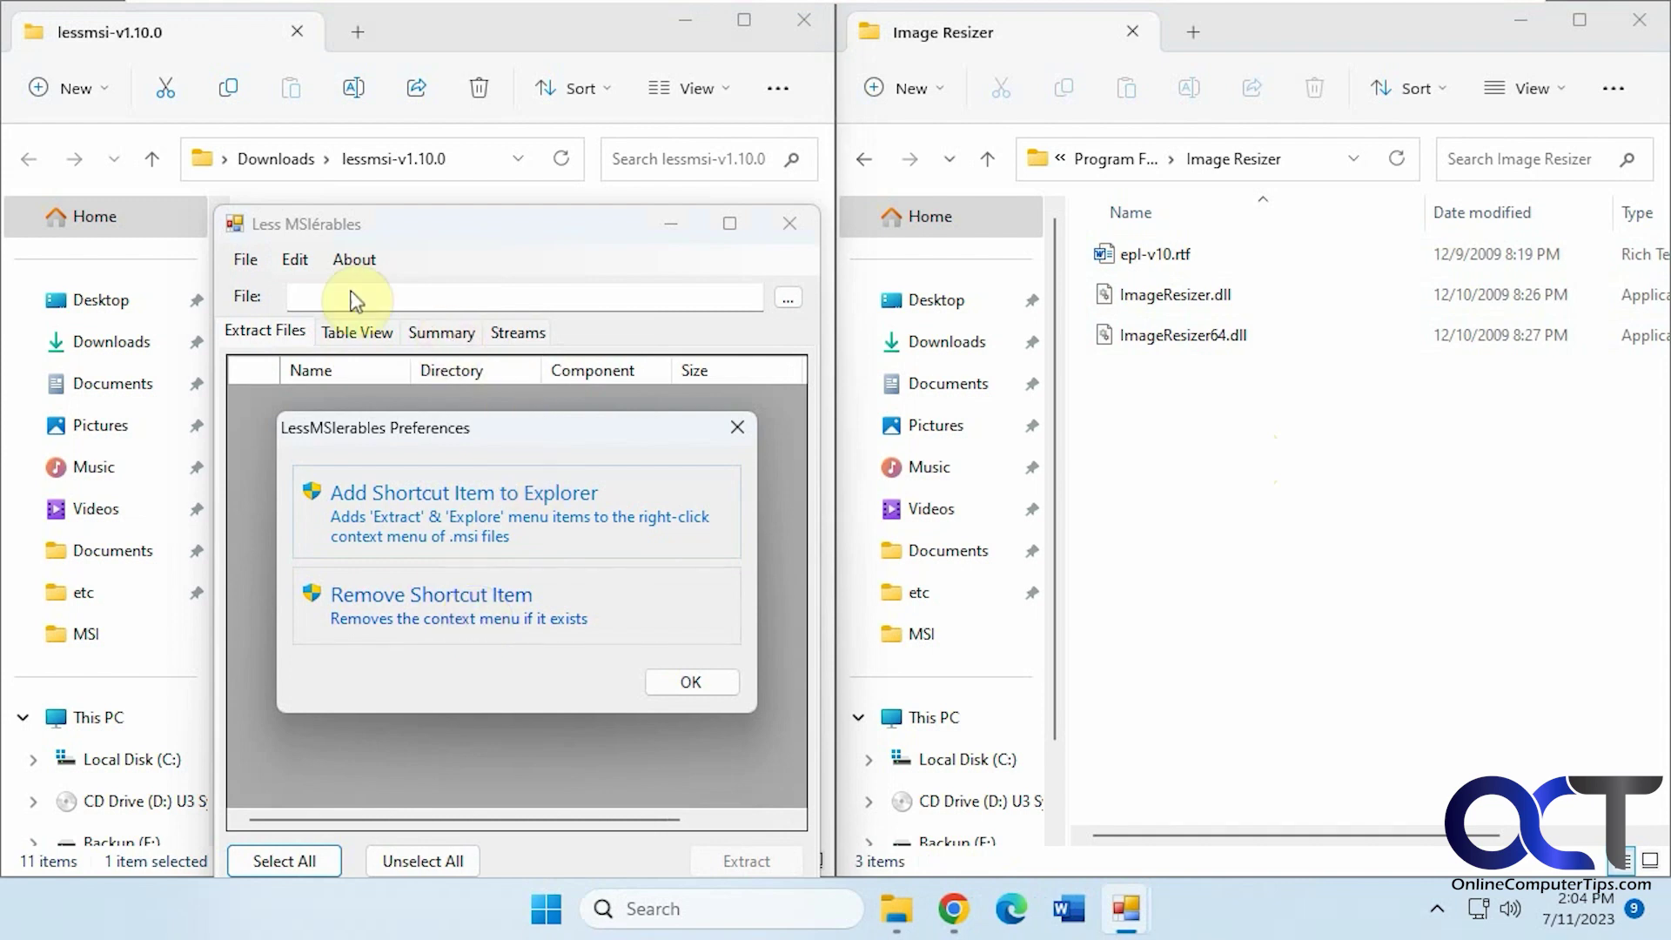
click(738, 430)
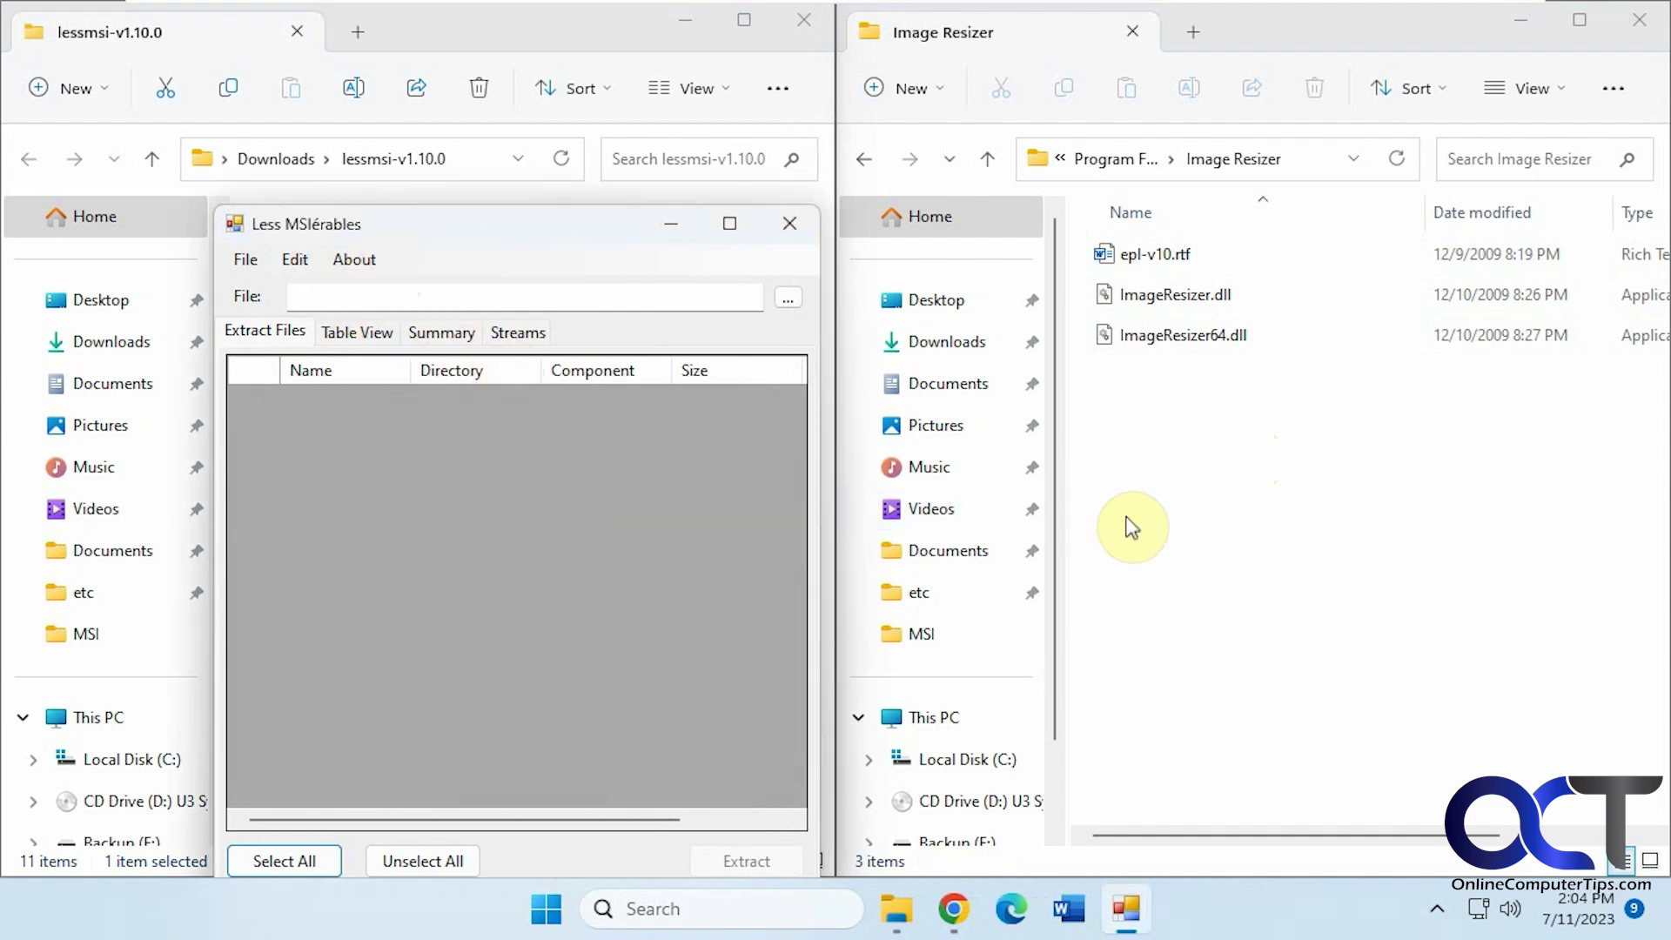